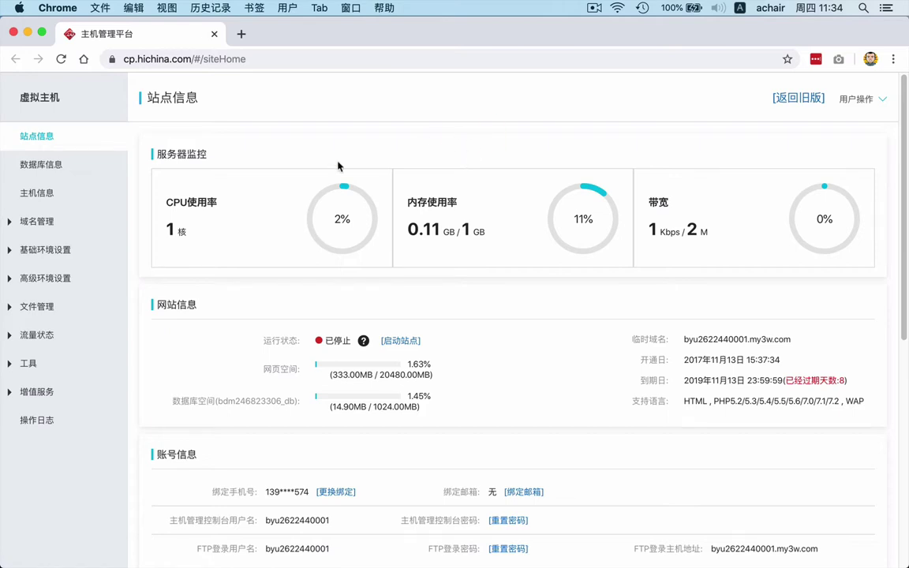
- Examine the server's CPU, memory and bandwidth usage and the hosting plan's expiry date on the site information page
drag(167, 202, 218, 202)
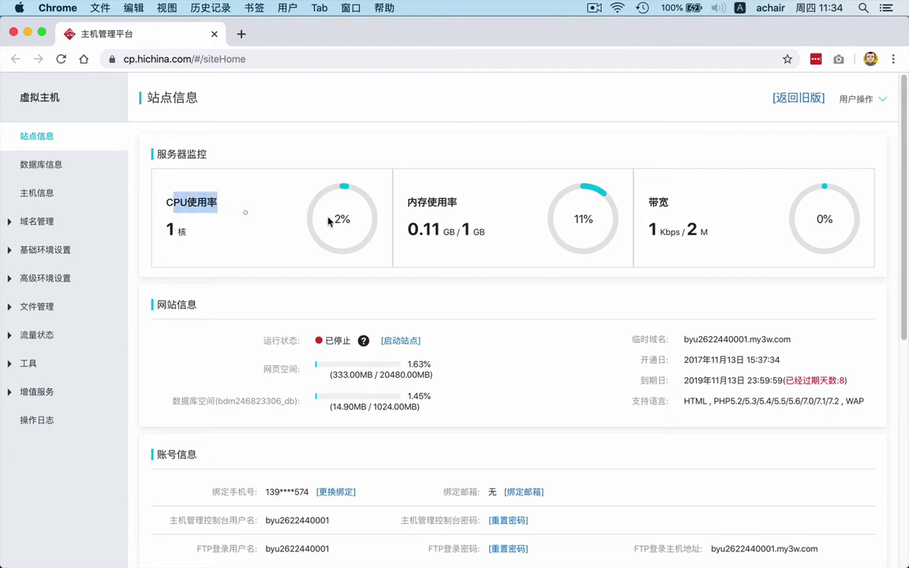
drag(405, 230, 558, 225)
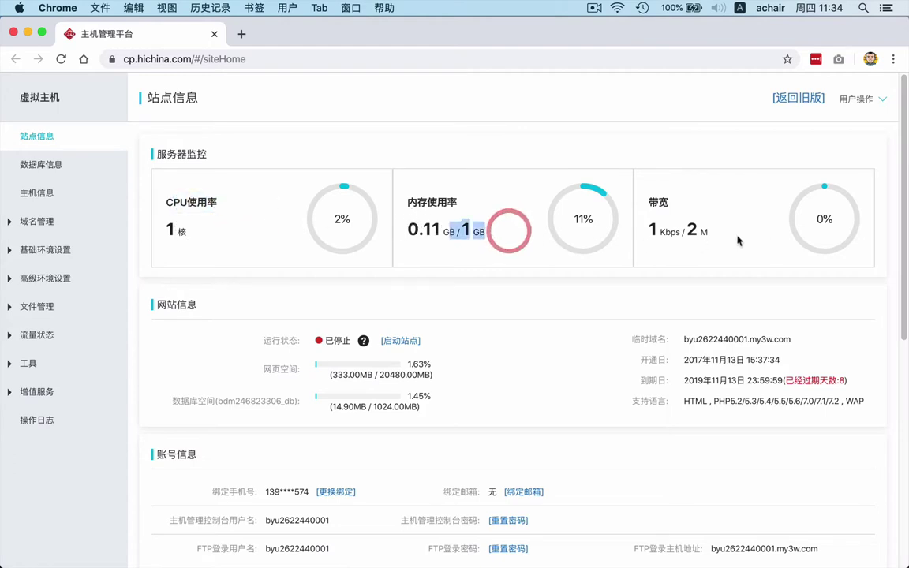
drag(739, 239, 688, 231)
click(711, 238)
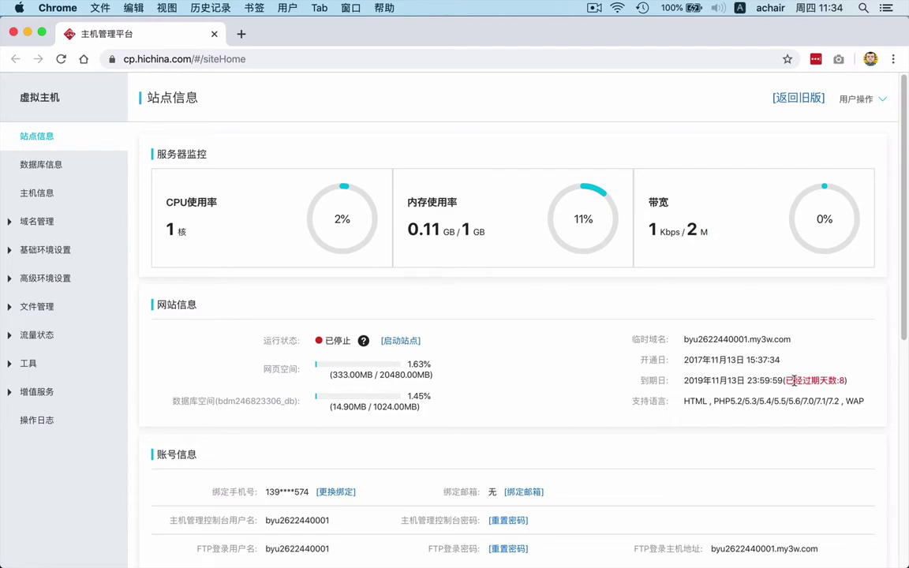
drag(786, 380, 854, 379)
click(876, 380)
- Review the account details, database information, site setup steps and help links on the site information page
scroll(876, 387, down, 5)
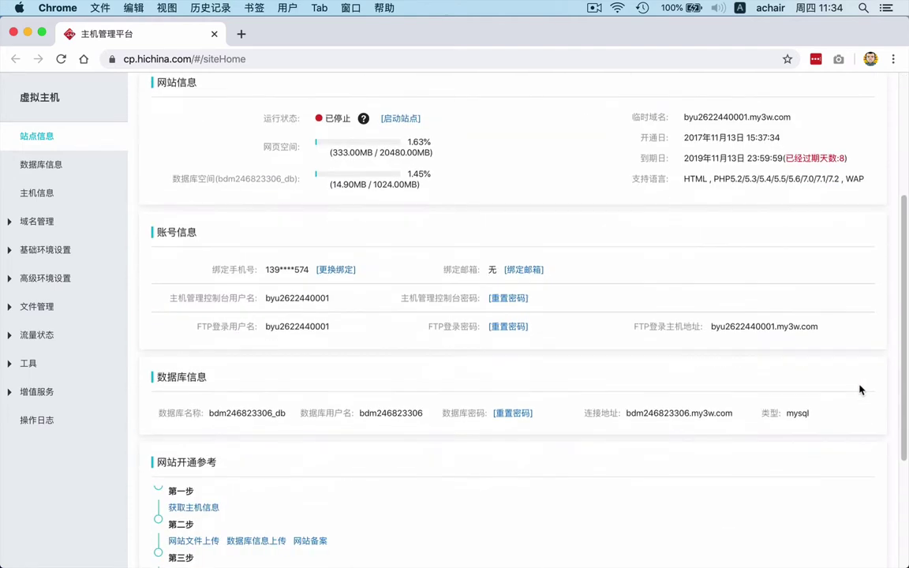
scroll(860, 390, down, 3)
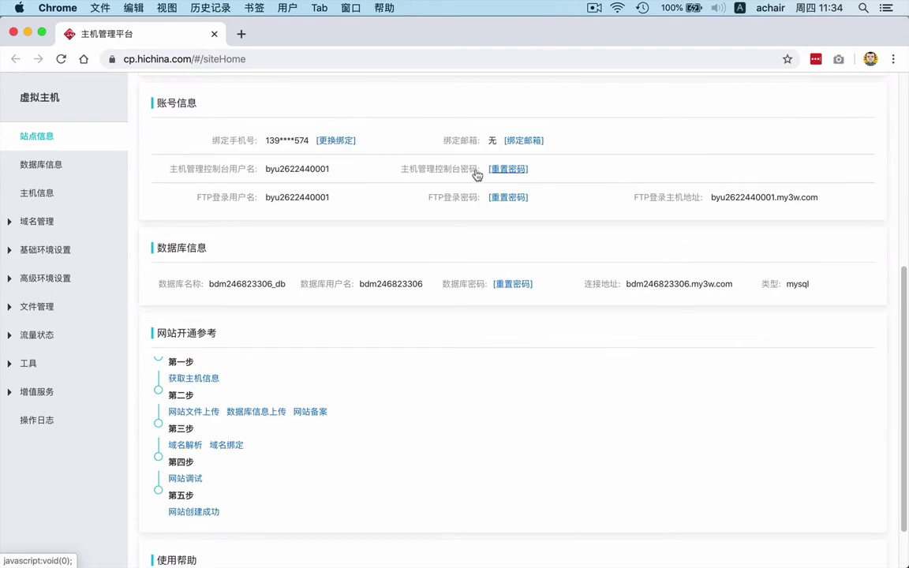
drag(164, 169, 359, 176)
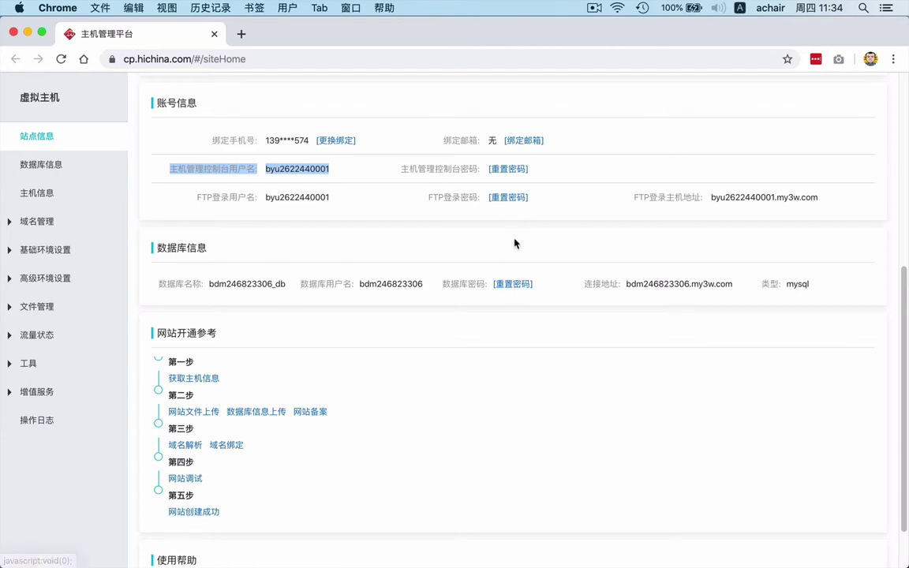
click(591, 320)
scroll(592, 321, down, 2)
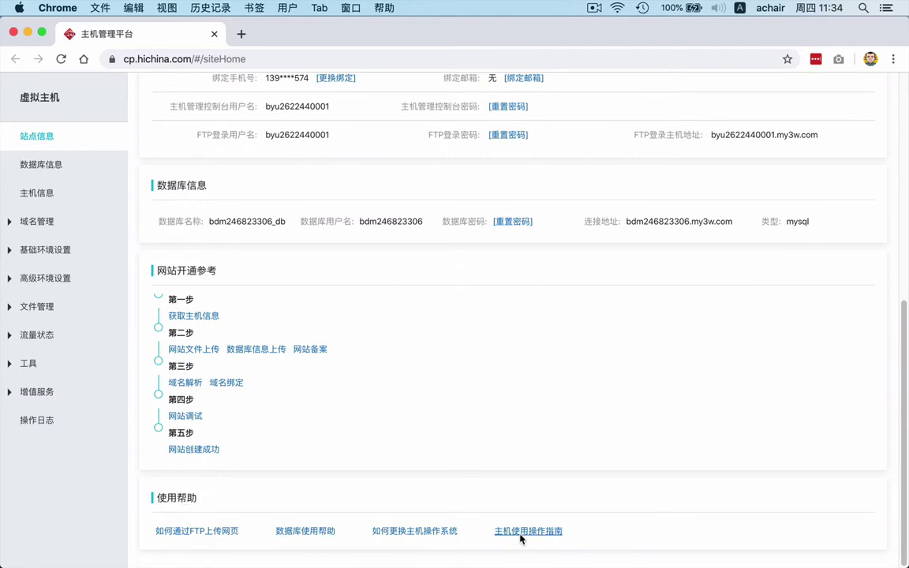
scroll(505, 528, up, 10)
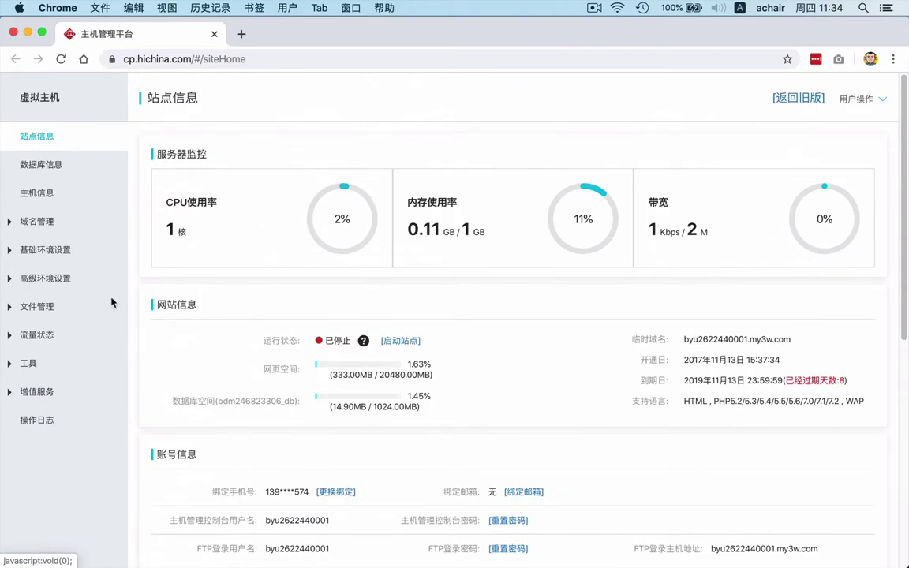
- Open the database information page and examine the database's name, version, address, account and space usage
click(40, 164)
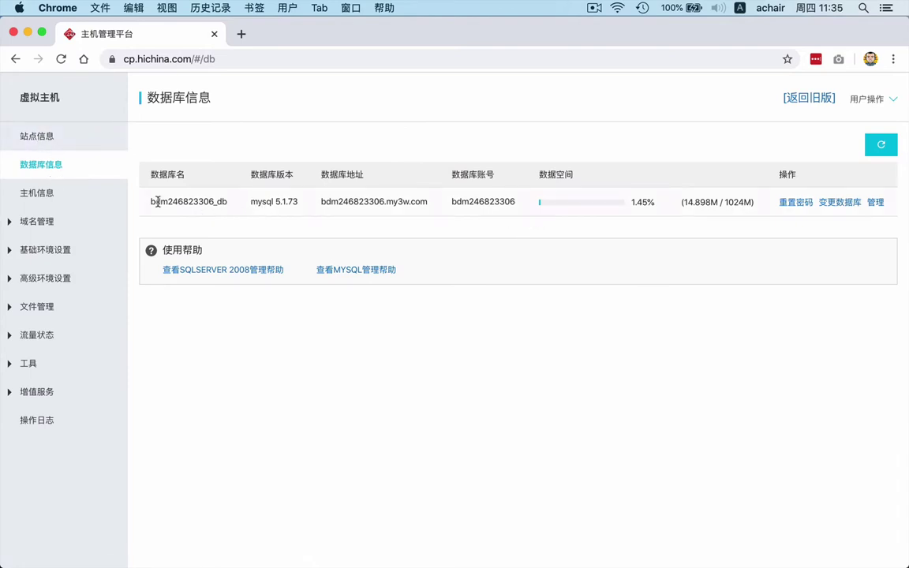
drag(158, 201, 669, 203)
click(777, 387)
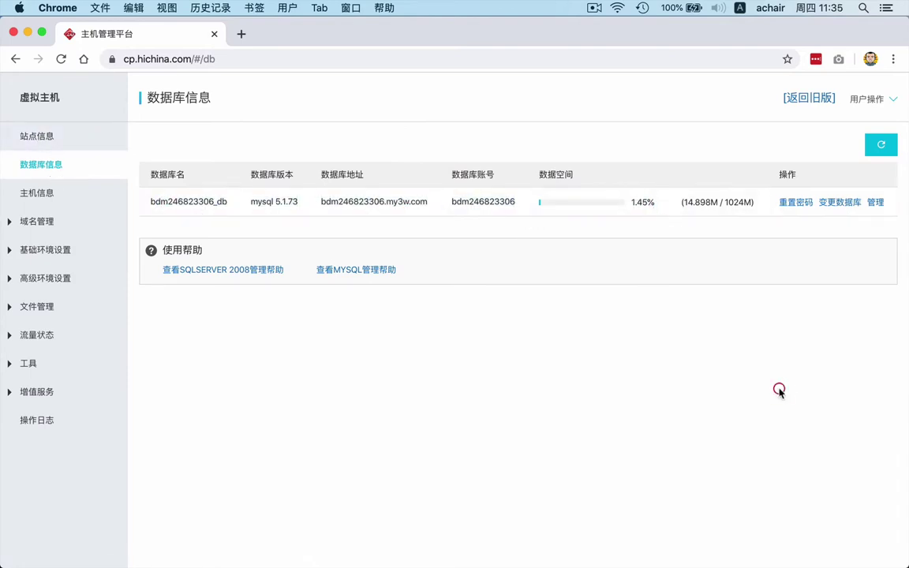
- Inspect the database's password reset form and its version change options without applying either
click(795, 202)
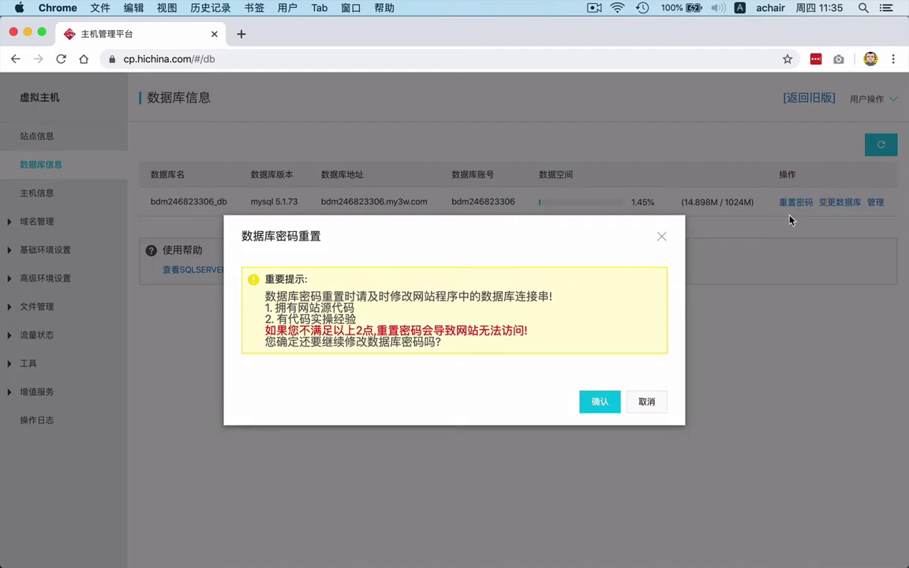
click(600, 402)
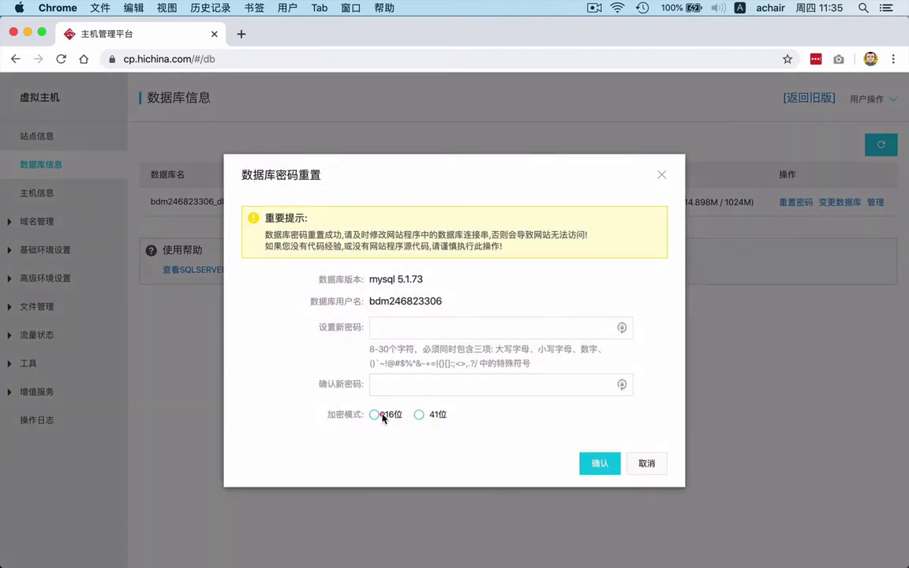
click(419, 414)
click(643, 465)
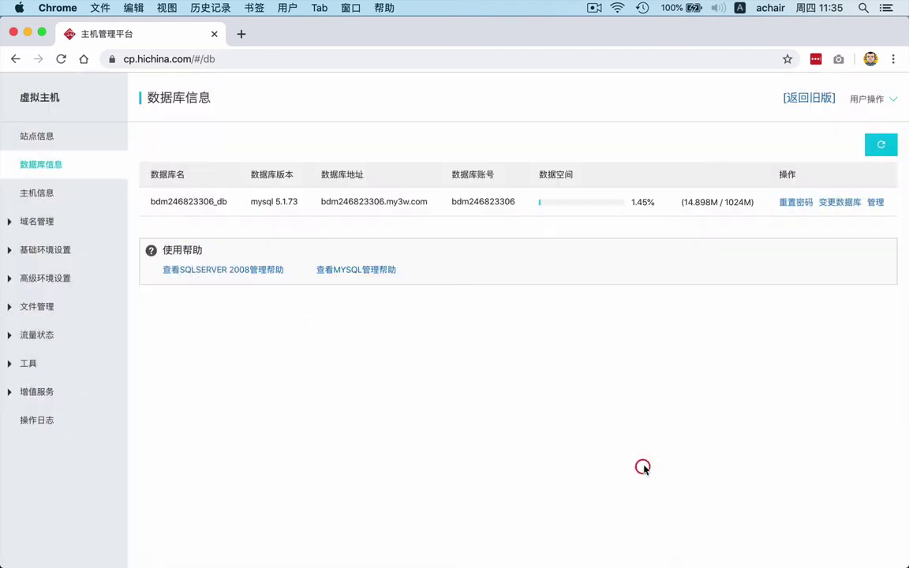
click(838, 202)
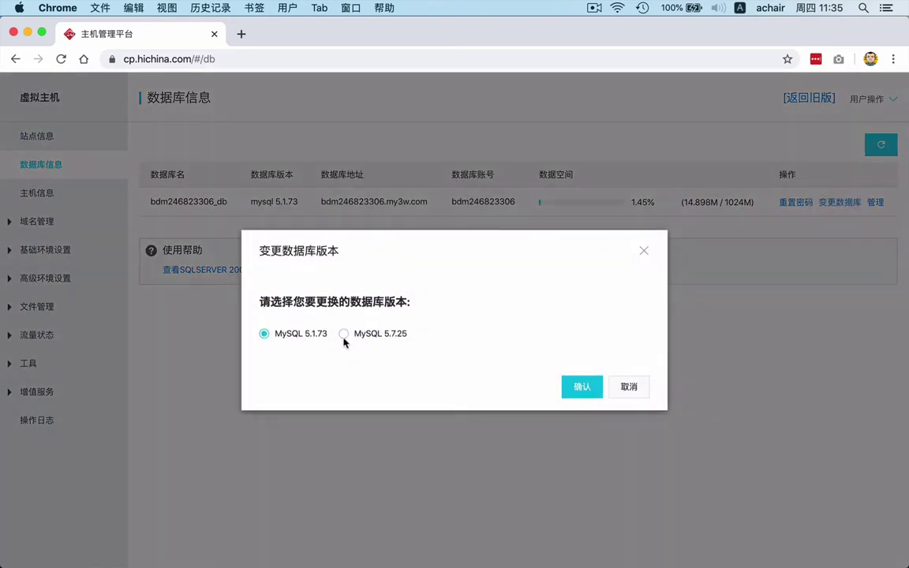
click(636, 388)
- Open the database's management page in DMS and log in by entering the database password
click(875, 204)
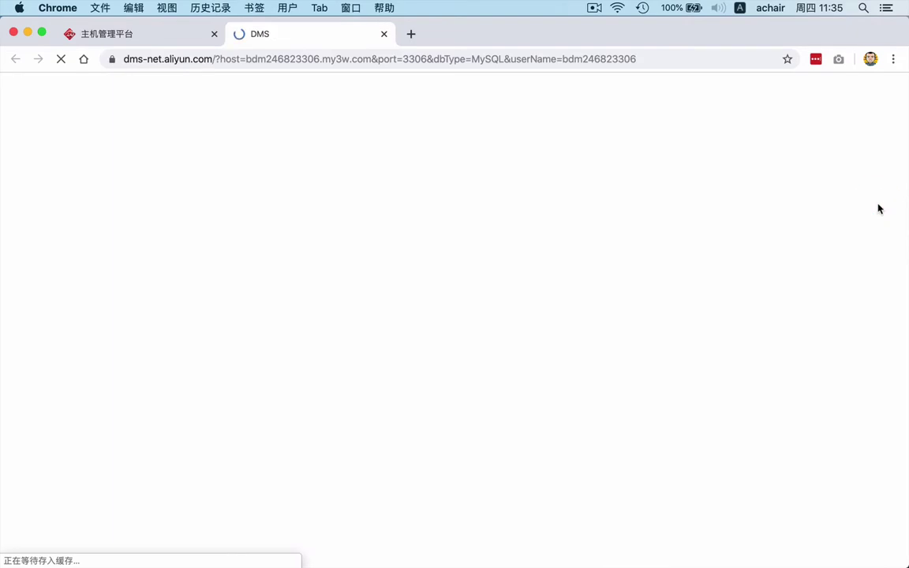
click(435, 304)
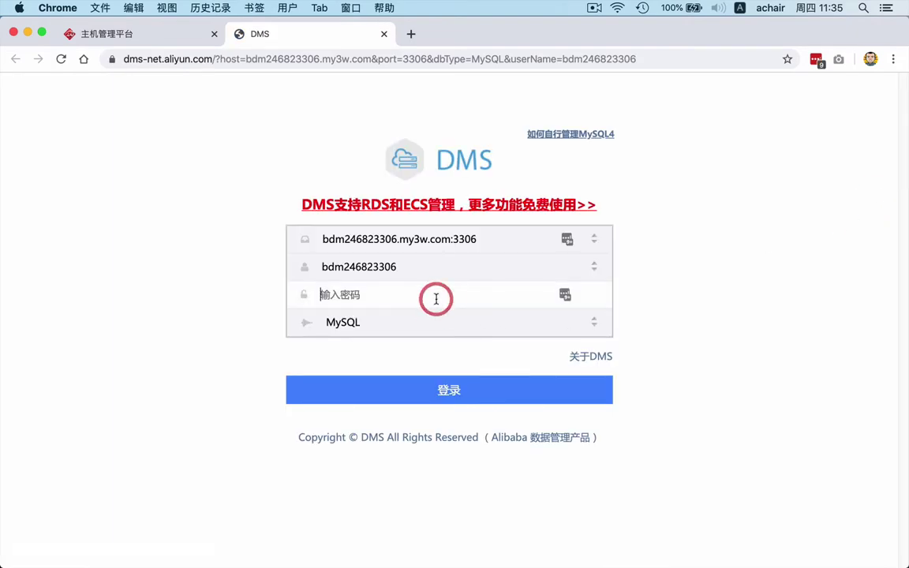
key(super+v)
click(506, 398)
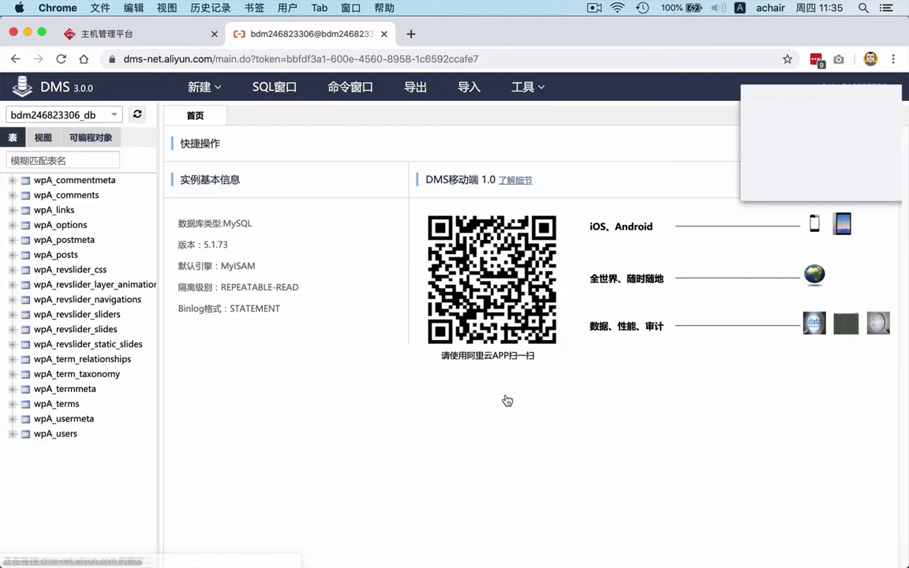
click(787, 182)
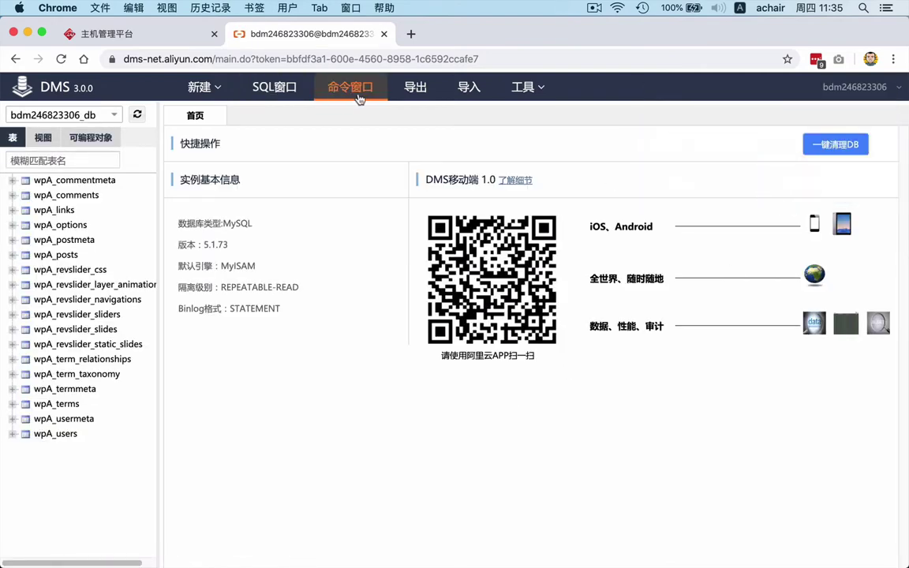
- Open the data export task list and select bdm246823306_db as the current database
click(405, 94)
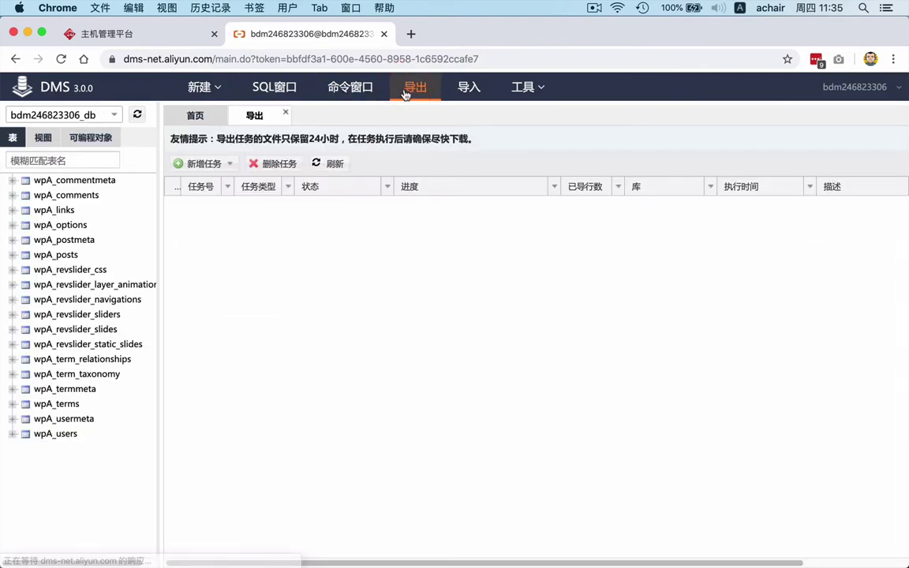
click(114, 117)
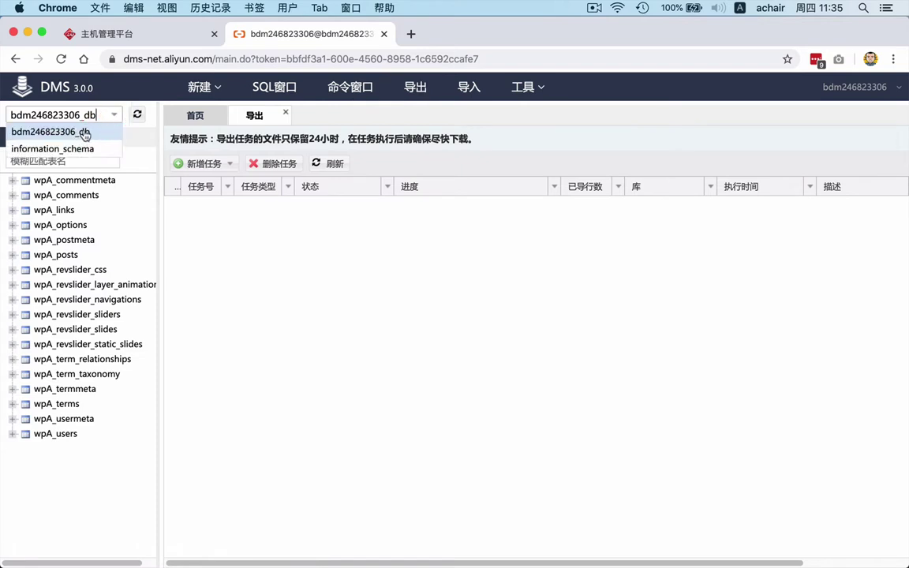
click(111, 132)
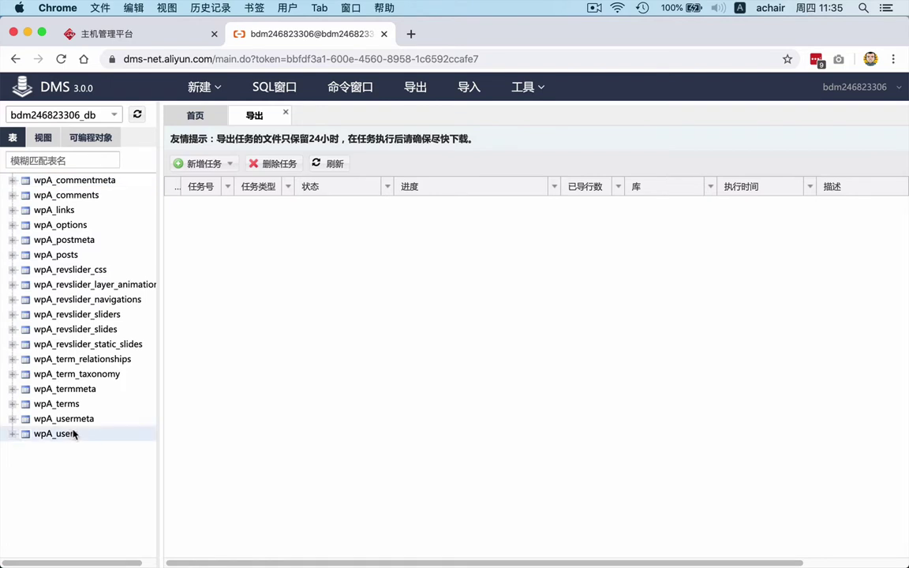
mouse_move(516, 101)
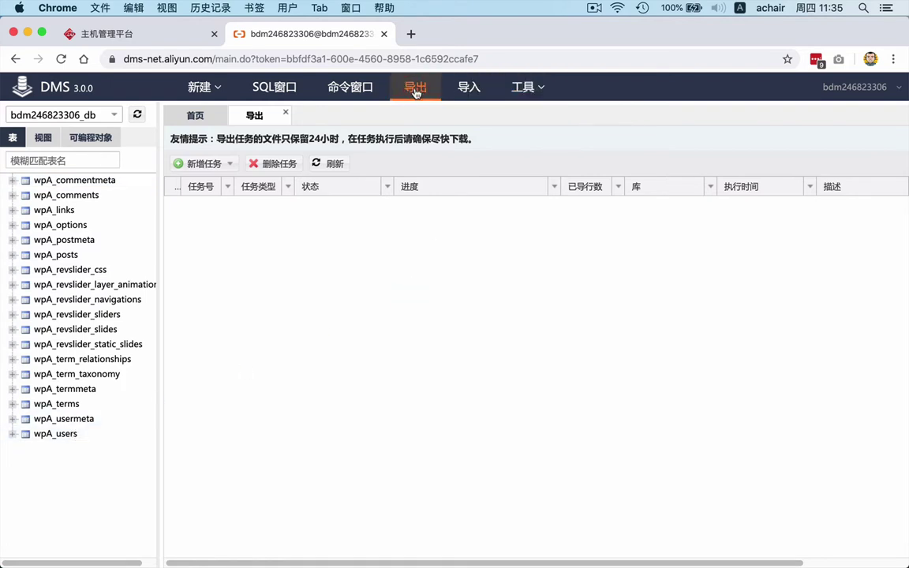
- Create and run a database export task for bdm246823306_db with all tables selected, as SQL with structure and data
click(205, 167)
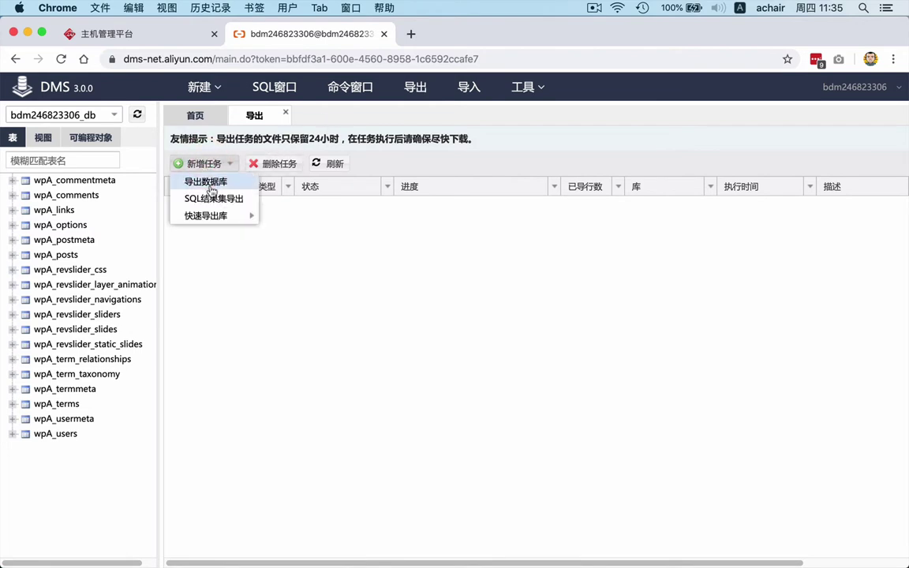
click(207, 183)
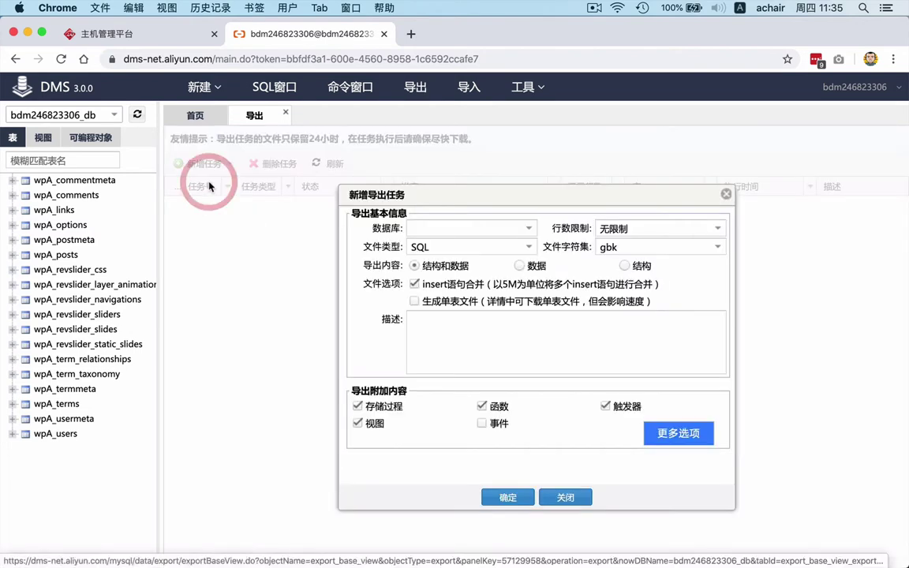
click(512, 228)
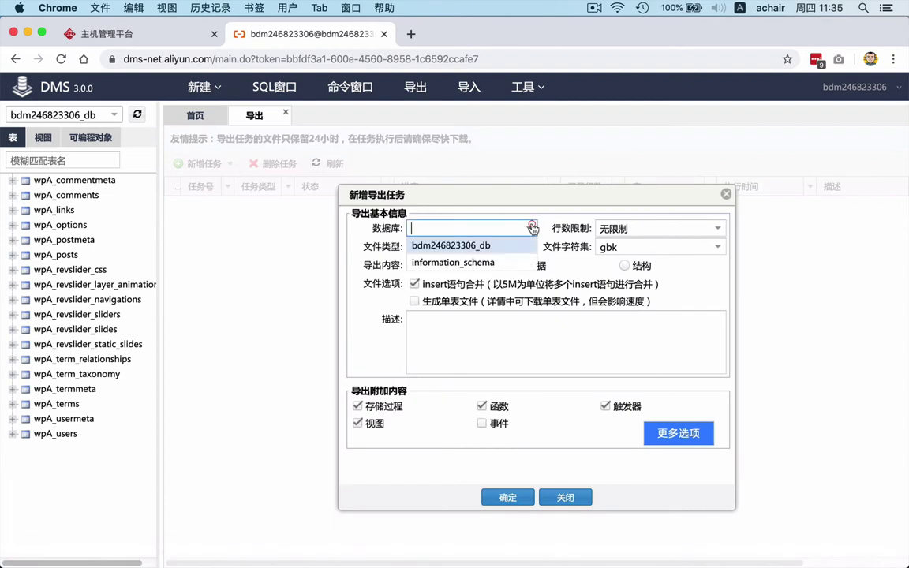
click(487, 245)
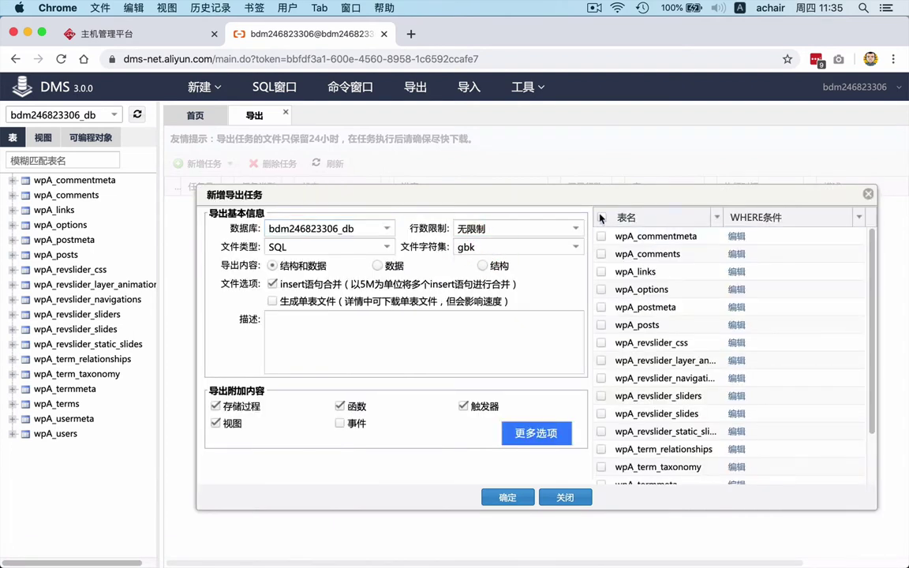
click(601, 218)
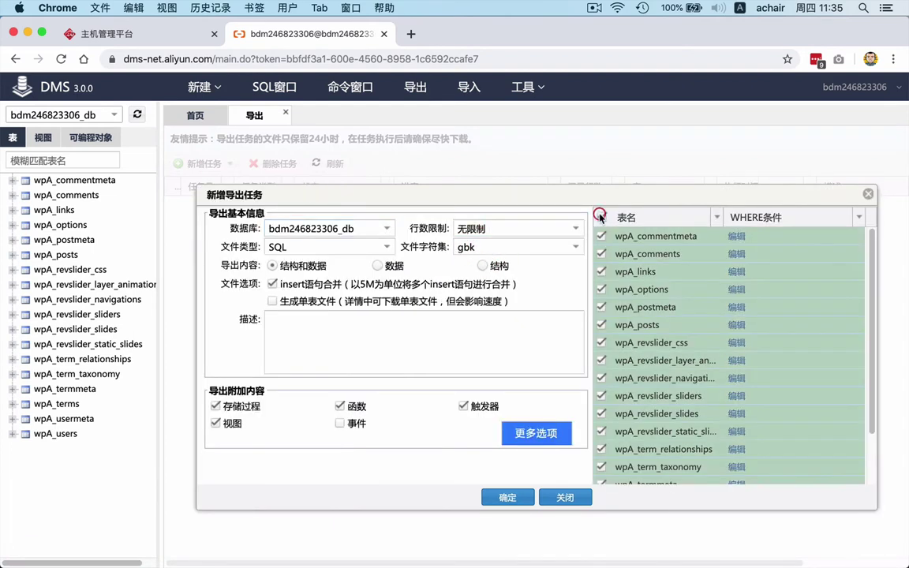
click(510, 499)
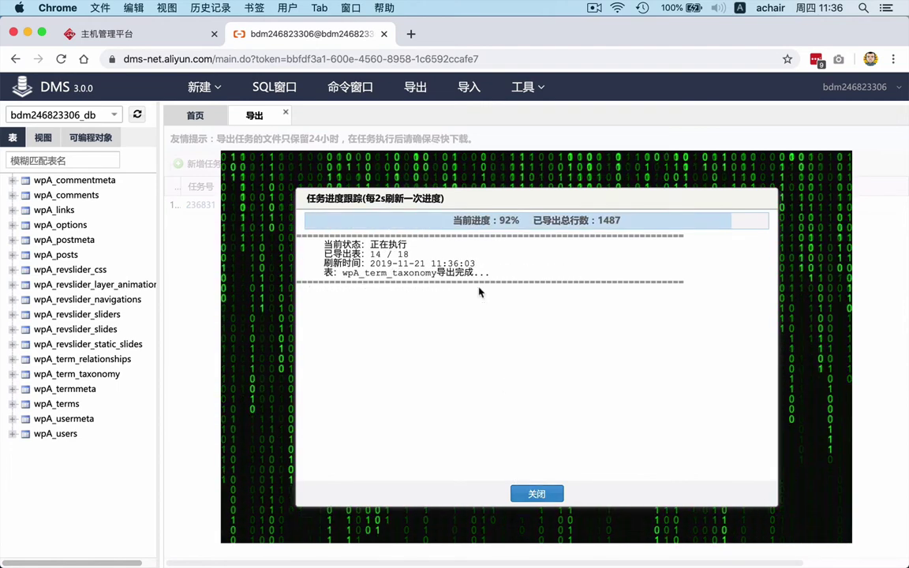
- Check the export task's progress, close its details and leave DMS to return to the hosting control panel
drag(448, 221, 541, 222)
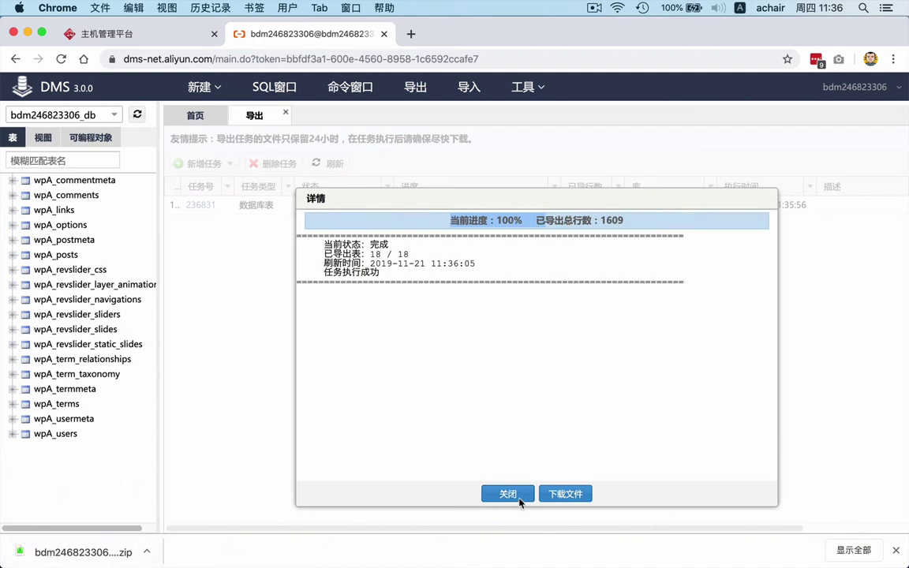
click(511, 494)
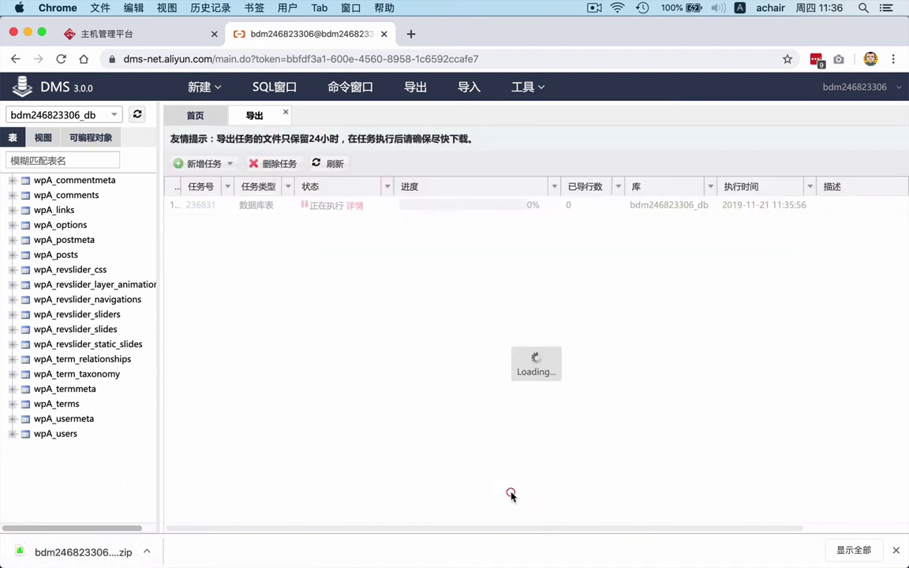
click(597, 363)
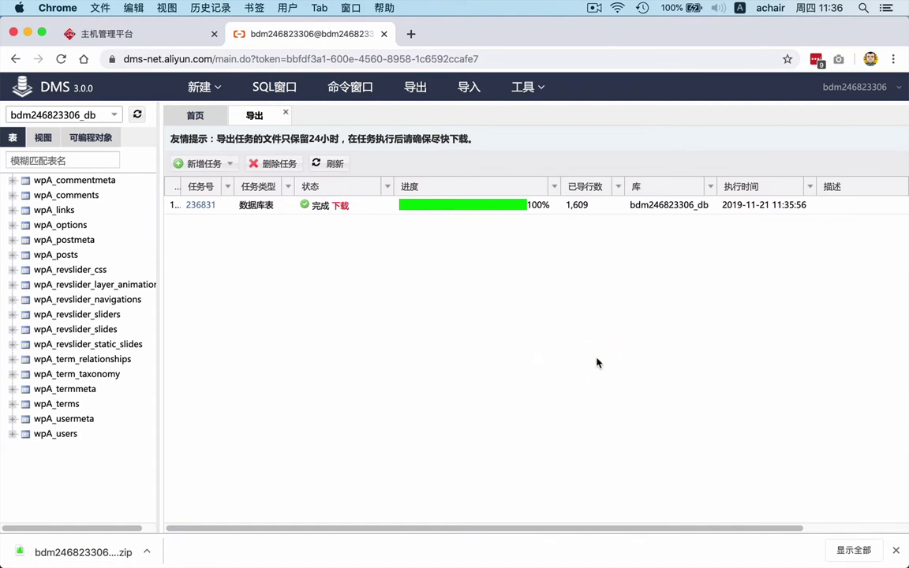
click(384, 34)
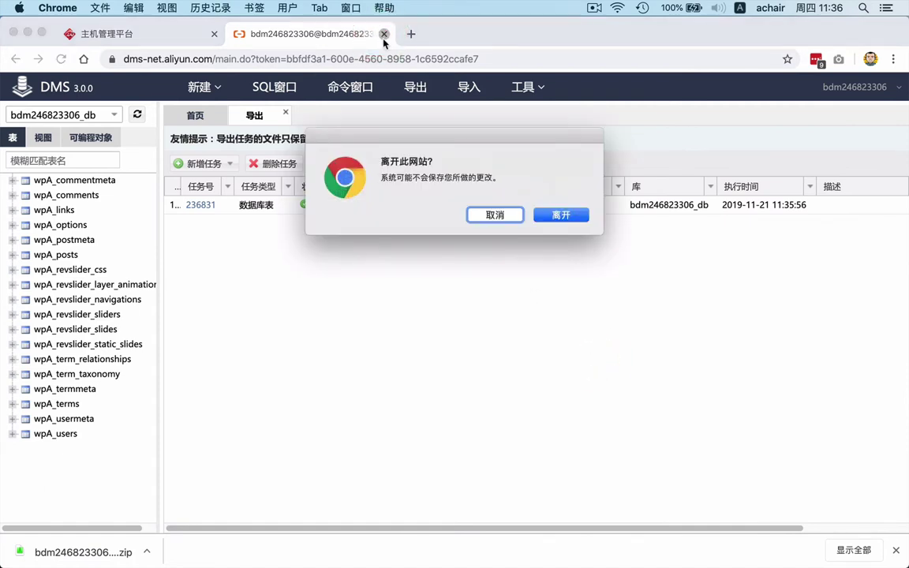
click(558, 216)
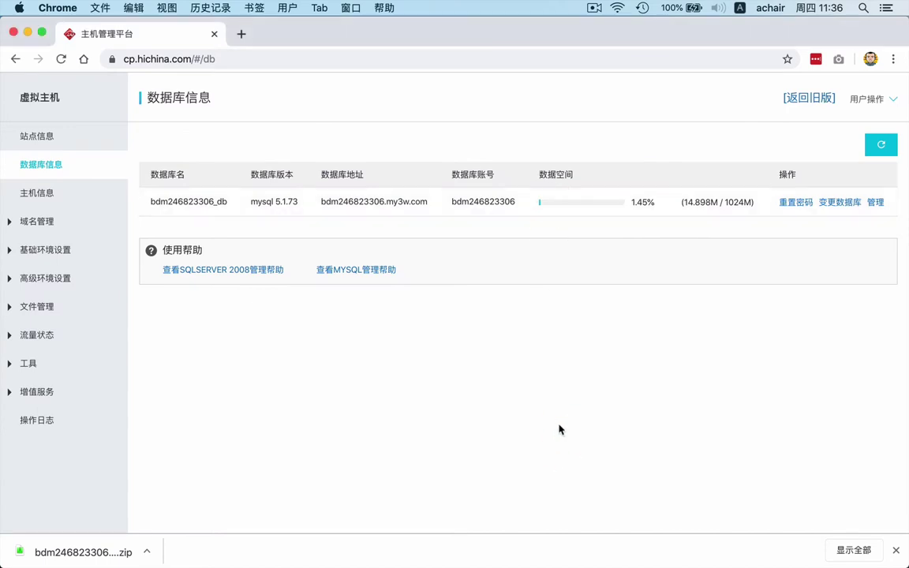
- Review the host information page down to its bandwidth chart, and view the domain binding list
click(41, 196)
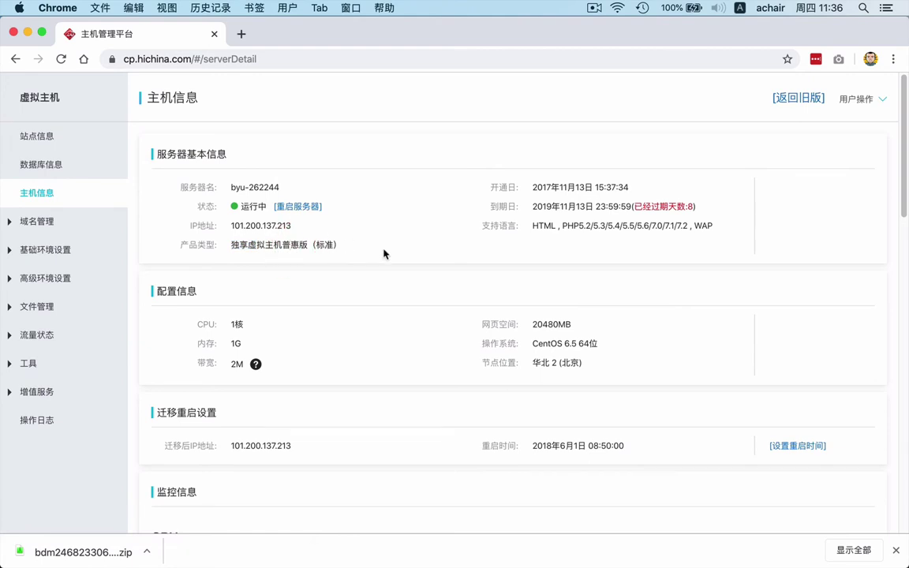
scroll(624, 335, down, 10)
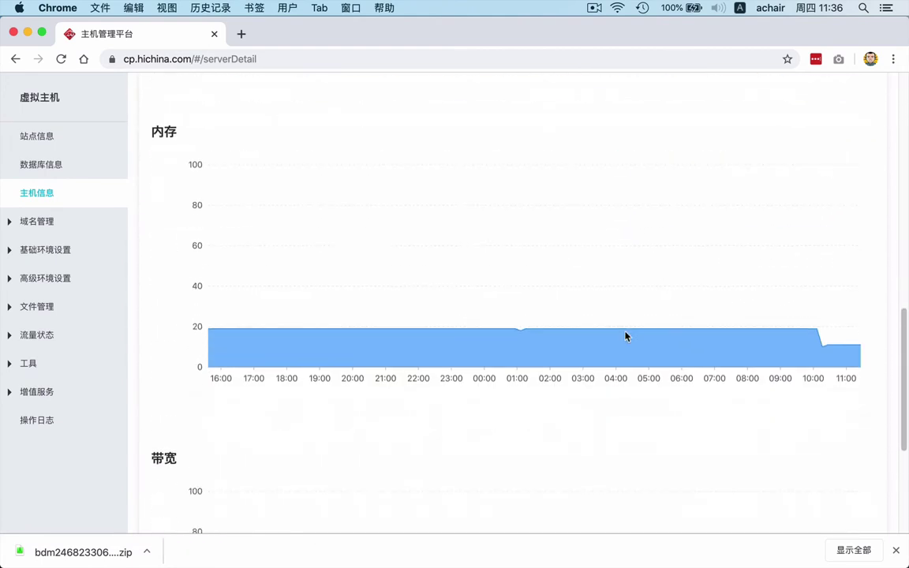
scroll(625, 336, down, 4)
click(45, 231)
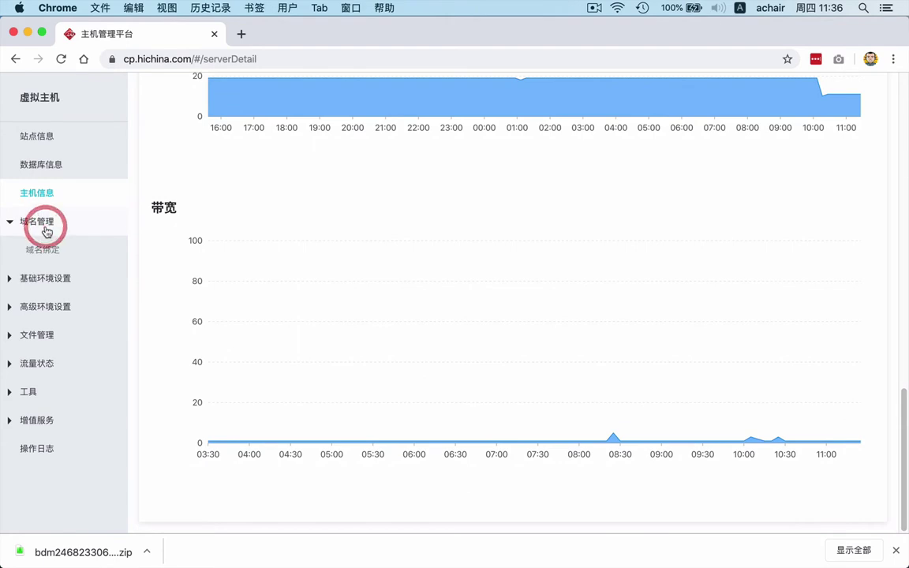
click(59, 256)
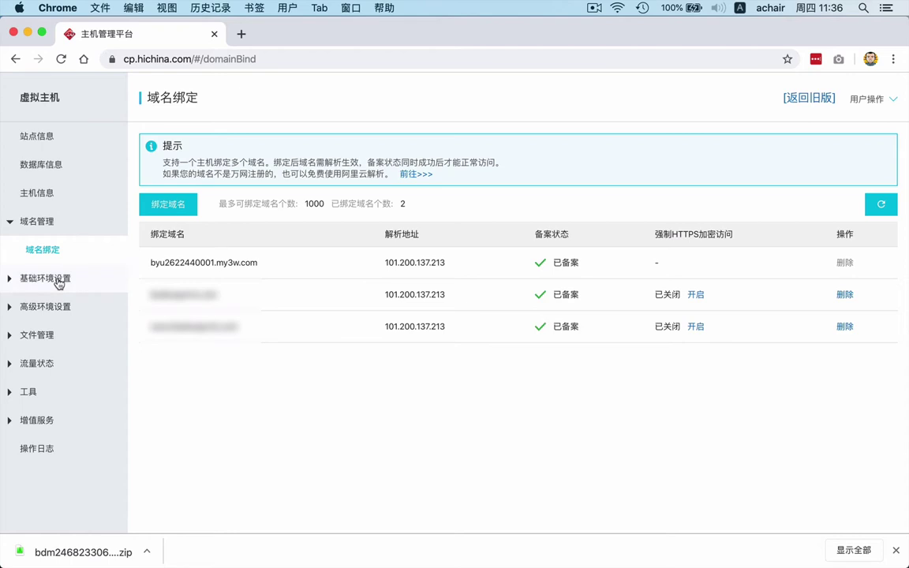
- Look through the basic environment settings: default homepage, 404 page and 301 redirect
click(57, 281)
click(64, 310)
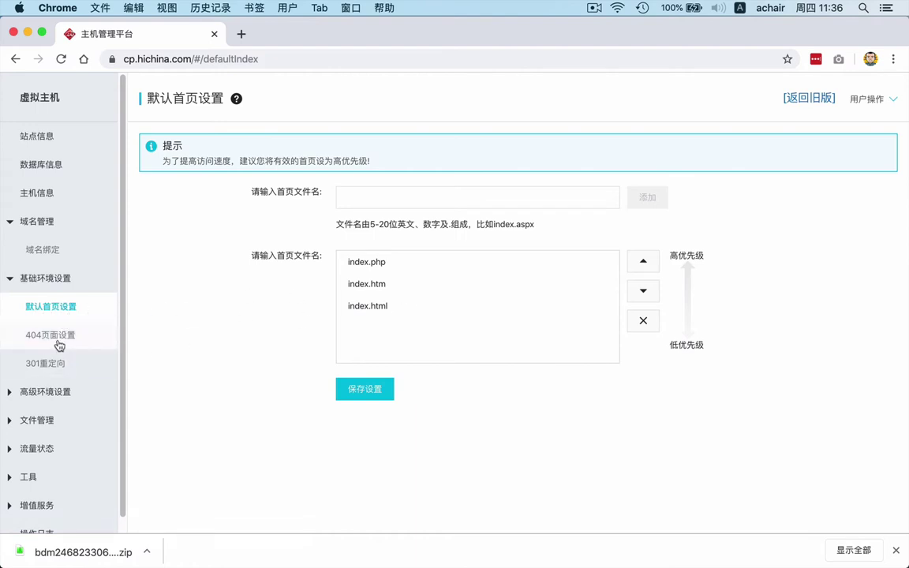
click(53, 334)
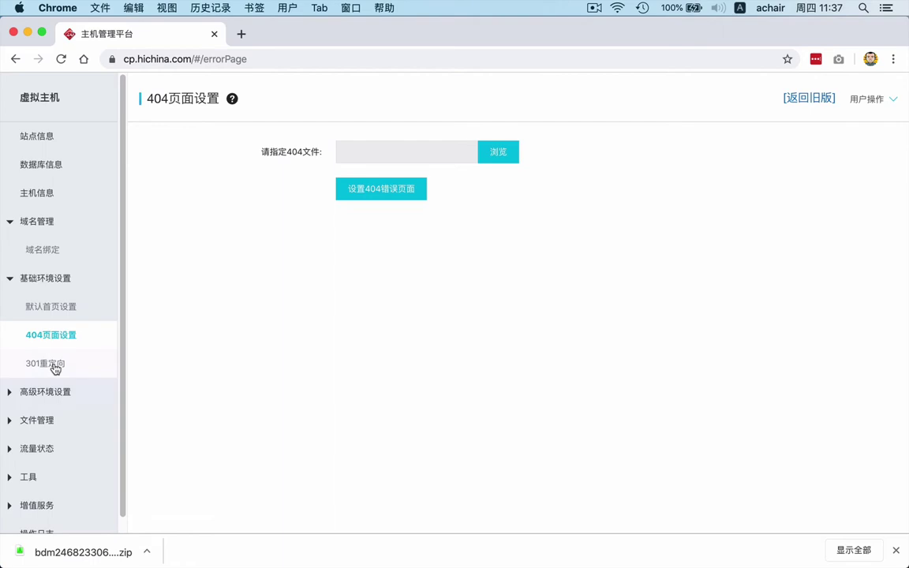
click(55, 366)
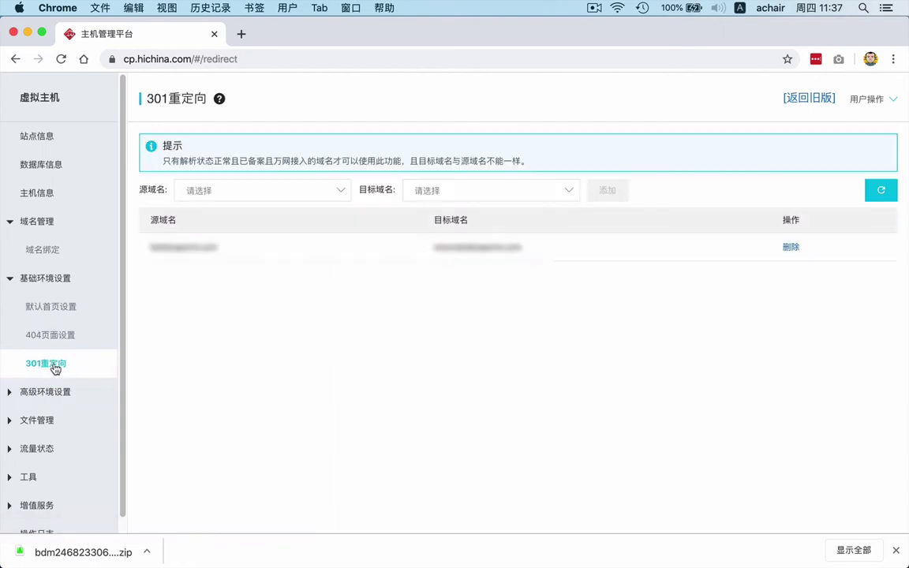
- Look through the advanced environment settings for the PHP version and PHP.INI
click(44, 393)
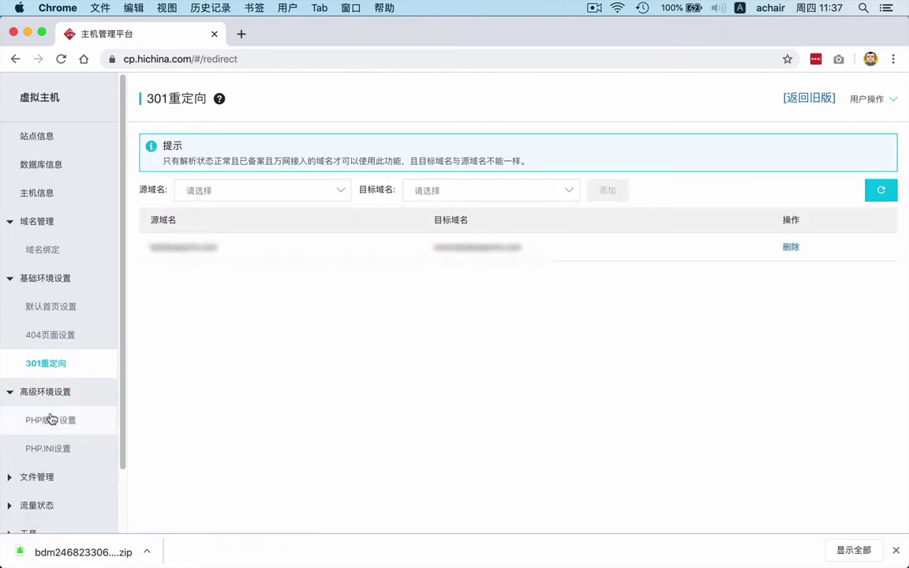
click(50, 418)
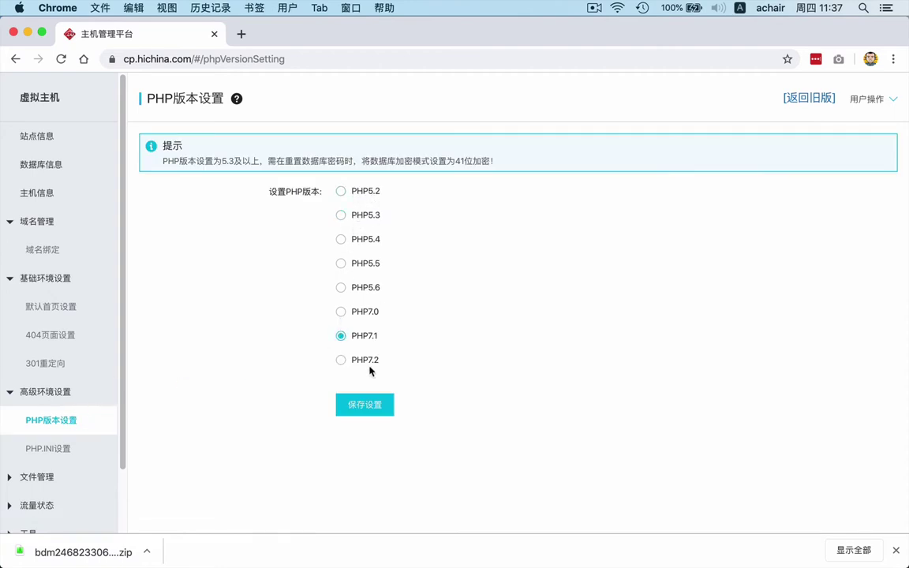
click(45, 449)
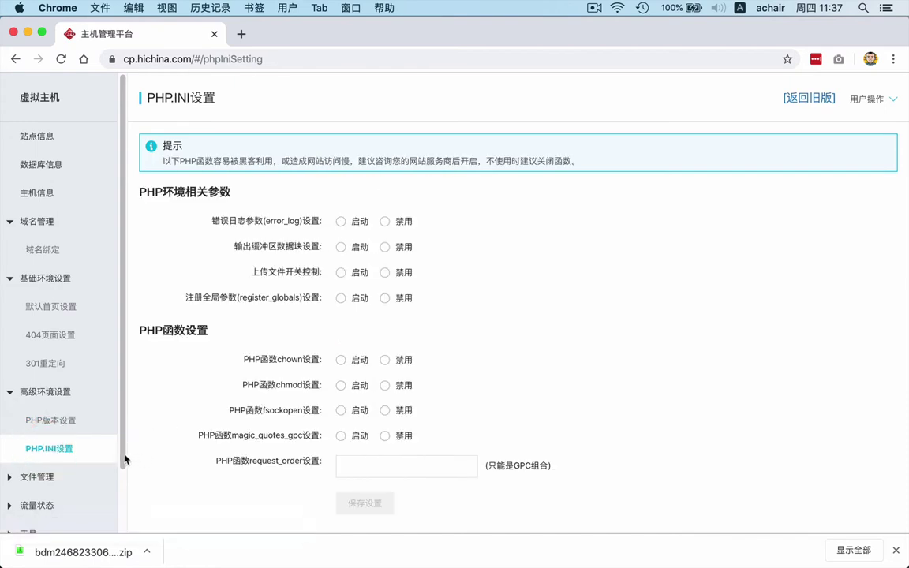
scroll(418, 382, down, 1)
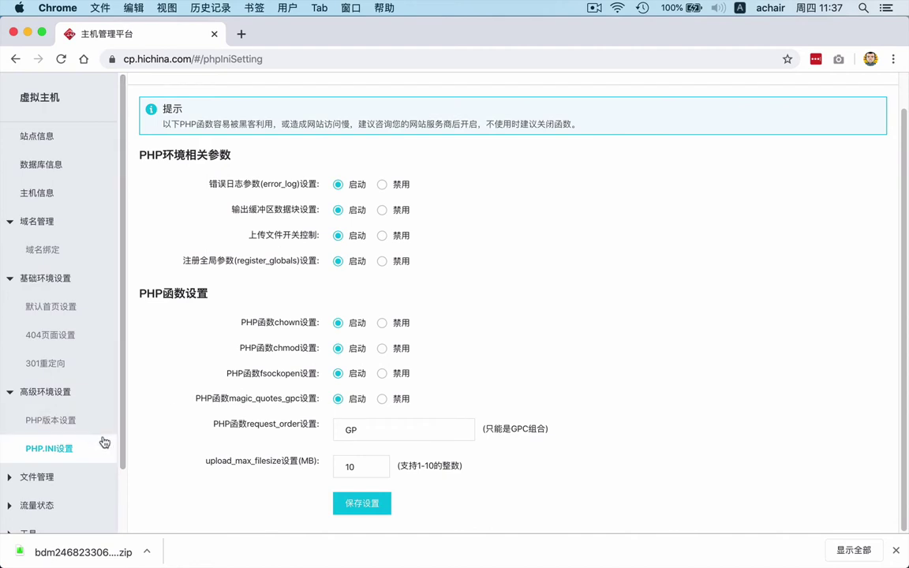
- Browse the site root directory in the file manager and view the wp-admin folder's permission options without changing them
scroll(104, 443, down, 2)
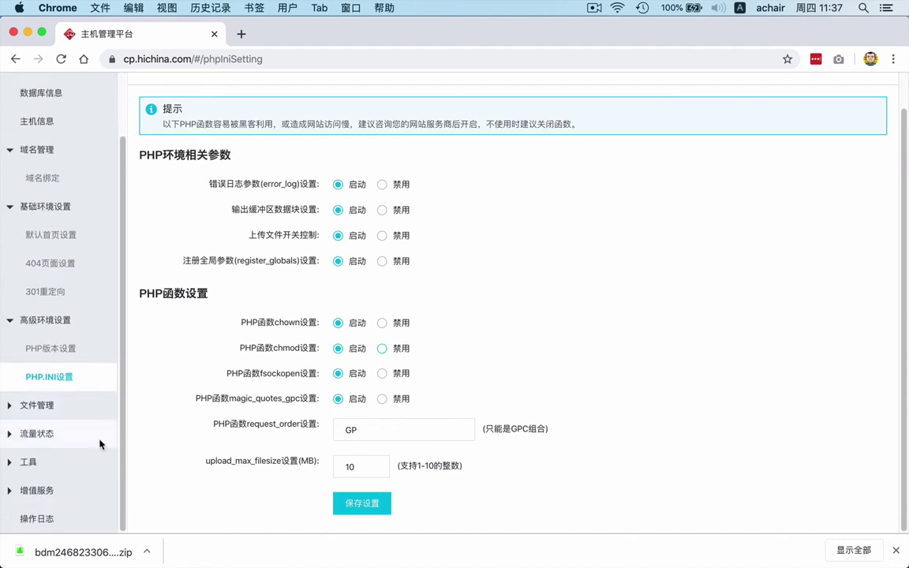
click(61, 405)
click(63, 434)
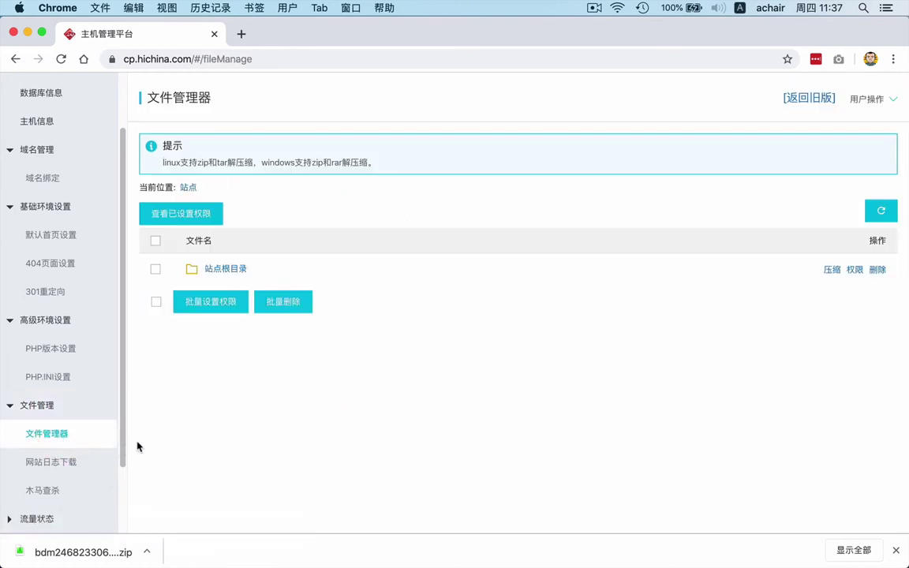
click(225, 272)
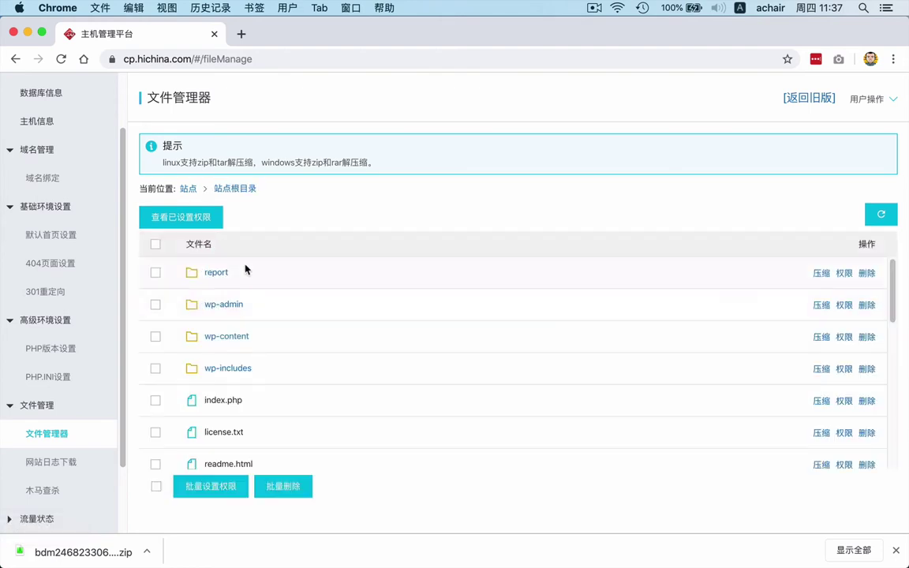
scroll(221, 418, down, 5)
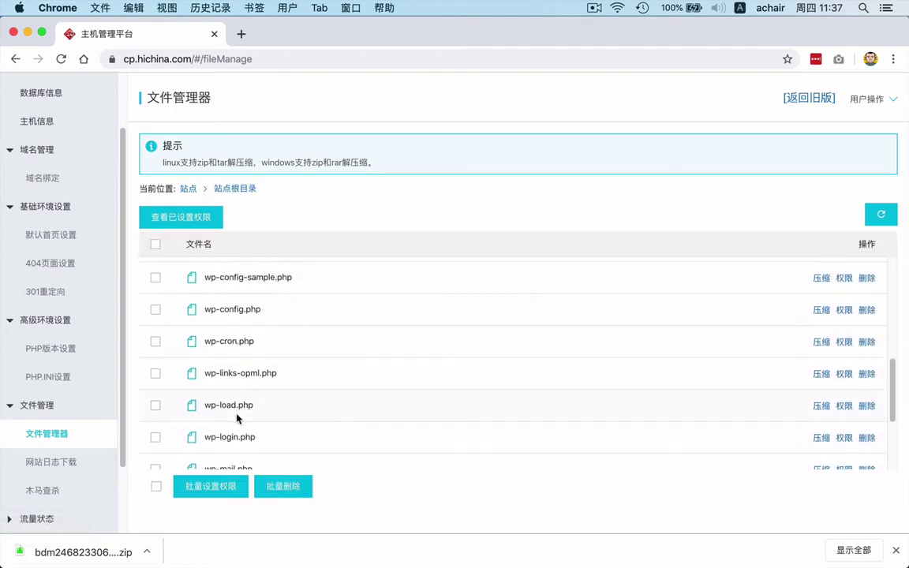
scroll(348, 368, up, 5)
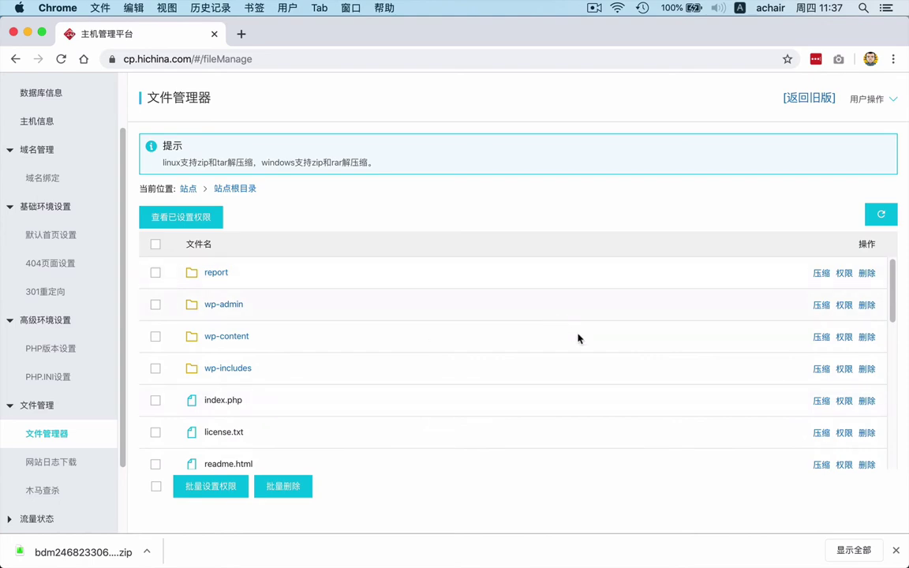
click(843, 304)
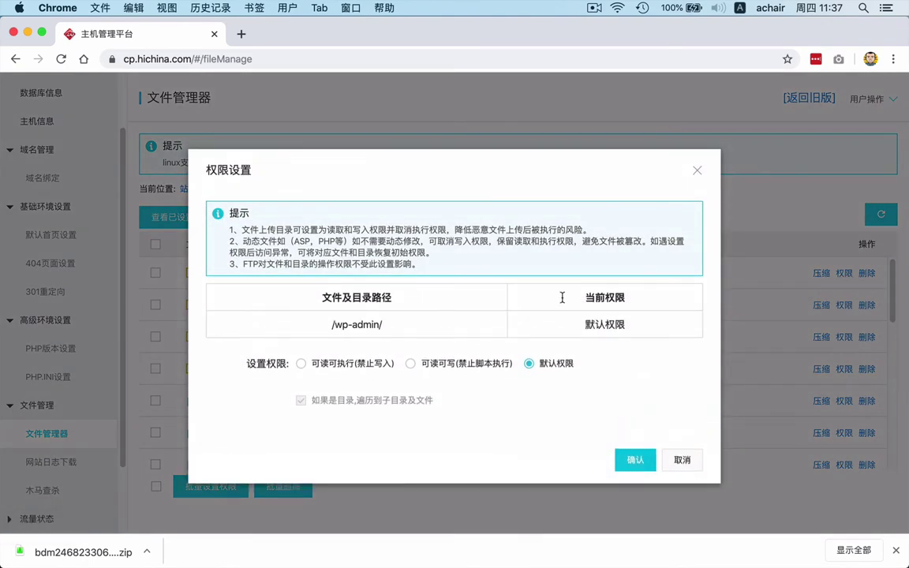
click(683, 460)
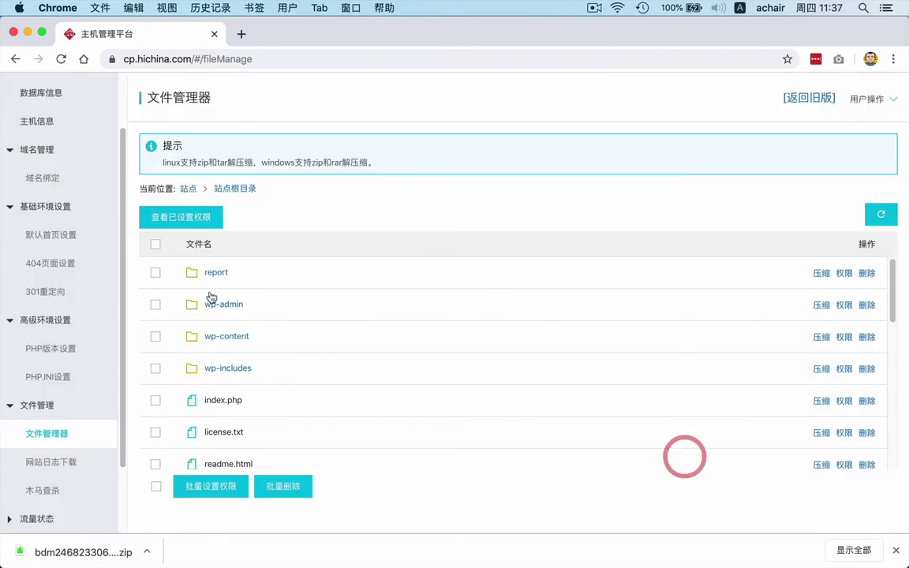
- Compress the whole site root directory into a .tar.gz archive named 20191121, saved in the / directory
click(188, 190)
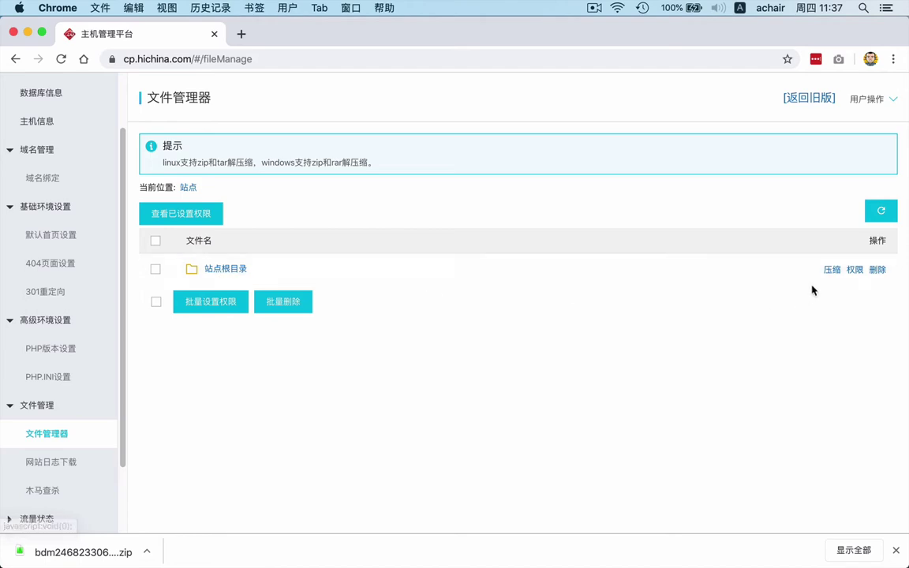
click(832, 272)
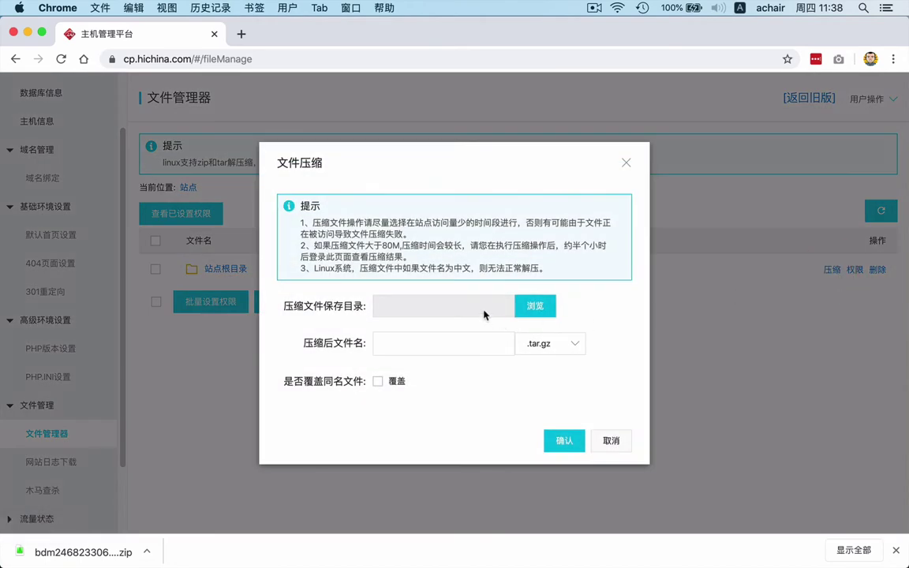
click(548, 306)
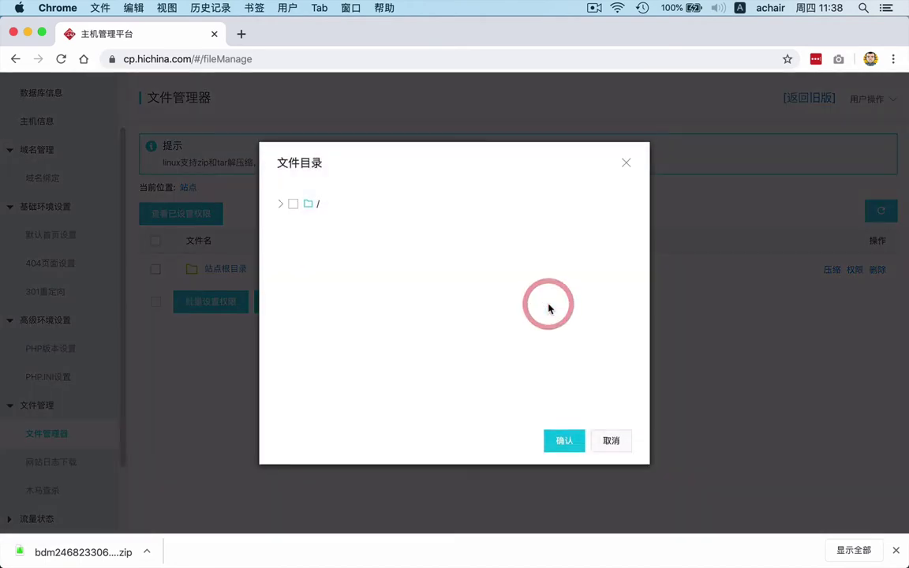
click(292, 203)
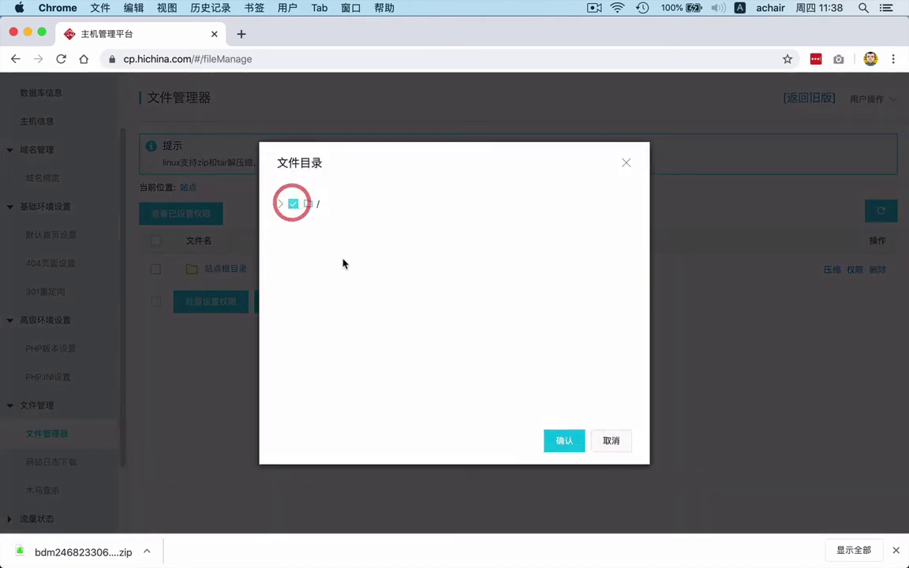
click(557, 440)
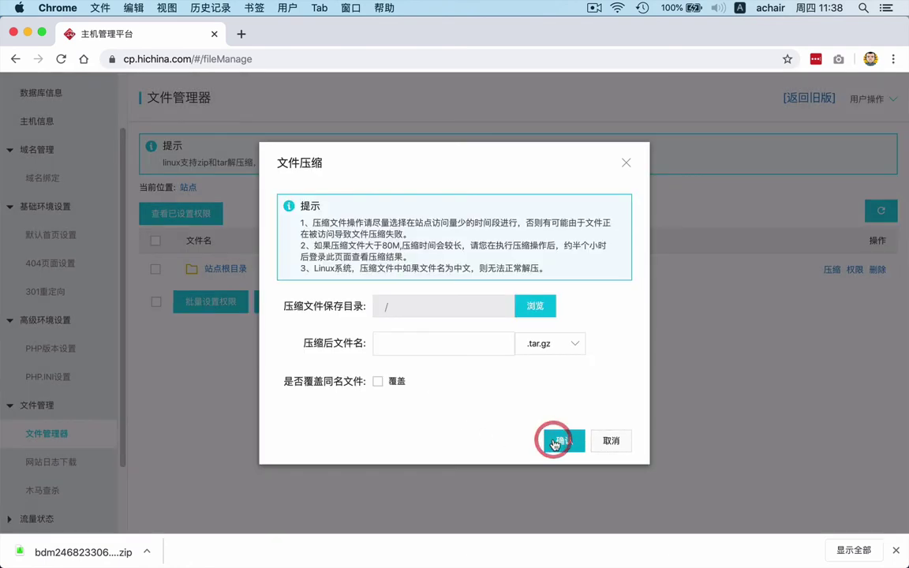
click(426, 343)
text(20191121)
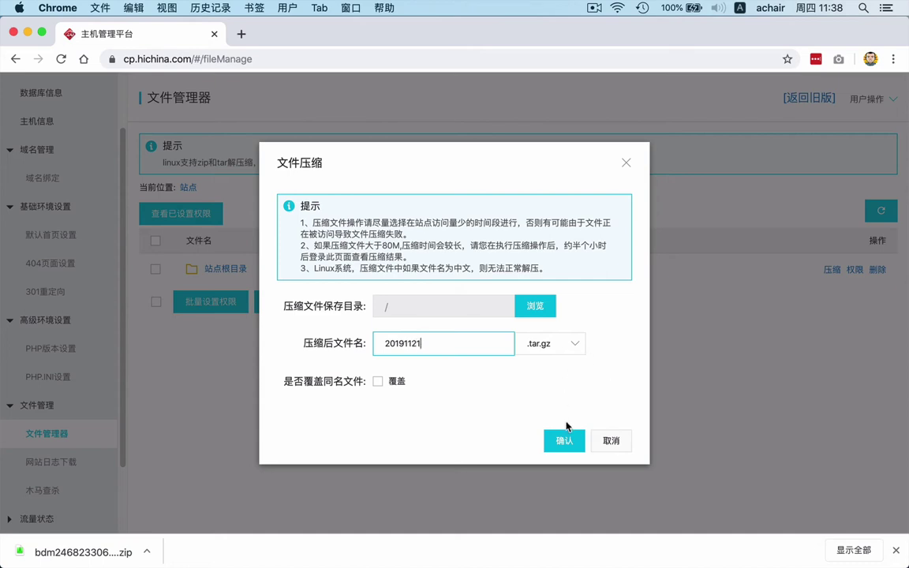
click(574, 343)
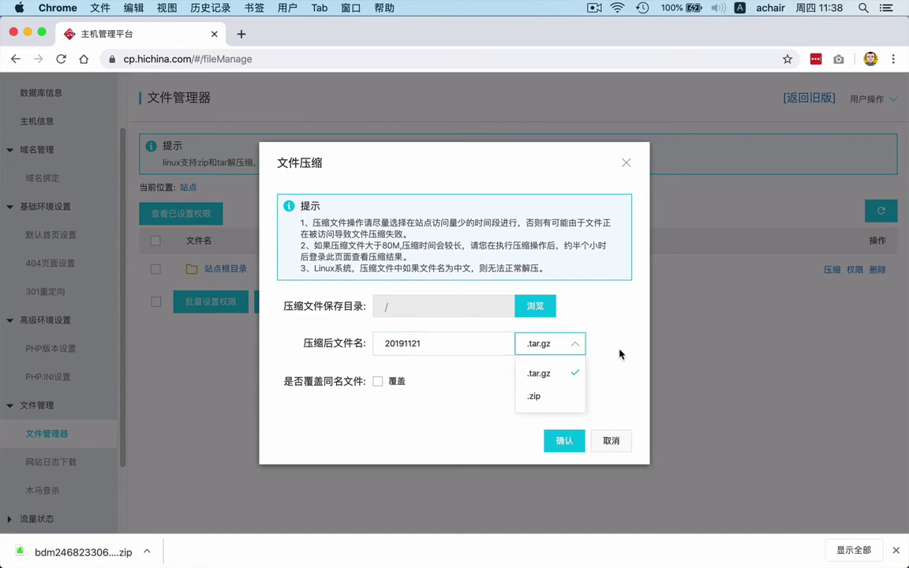
click(617, 356)
click(563, 441)
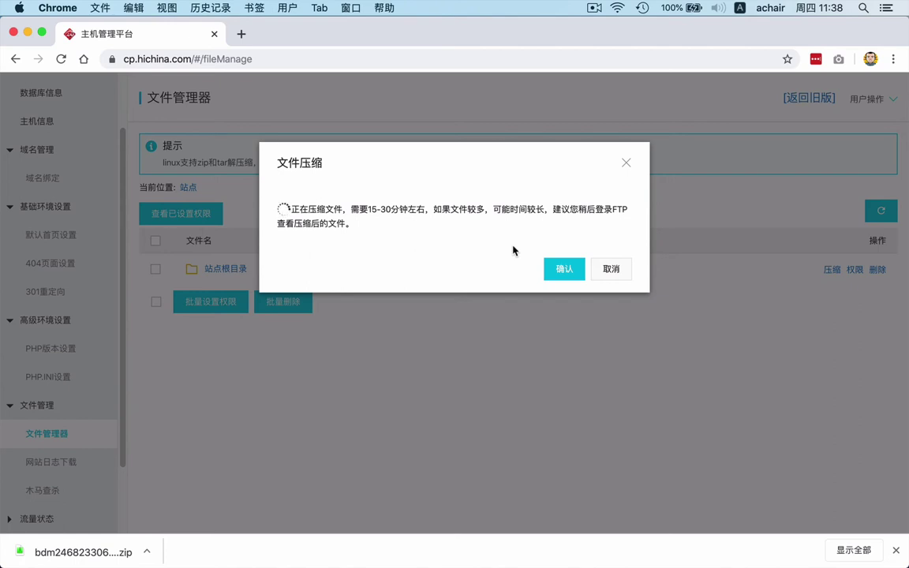
click(564, 268)
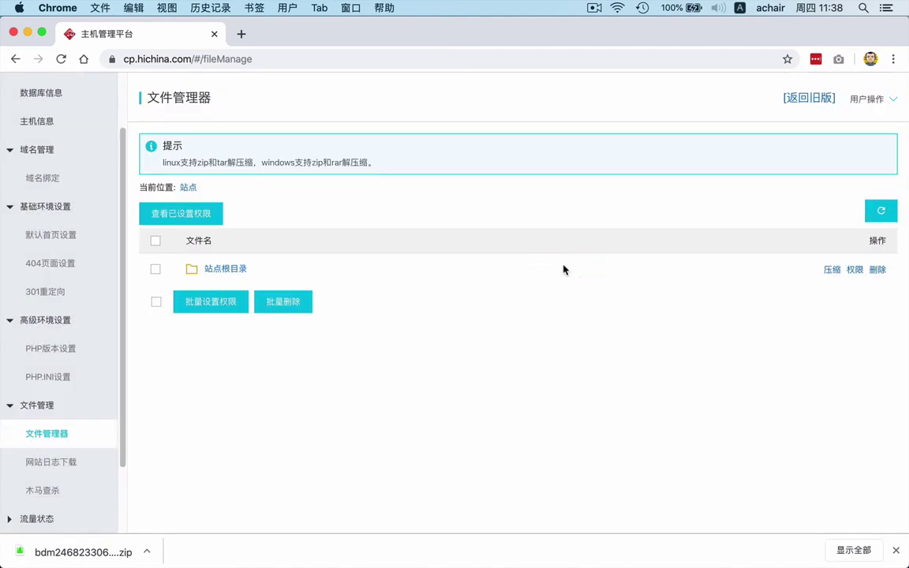
- View the website log download, trojan scan and traffic statistics report pages
click(70, 463)
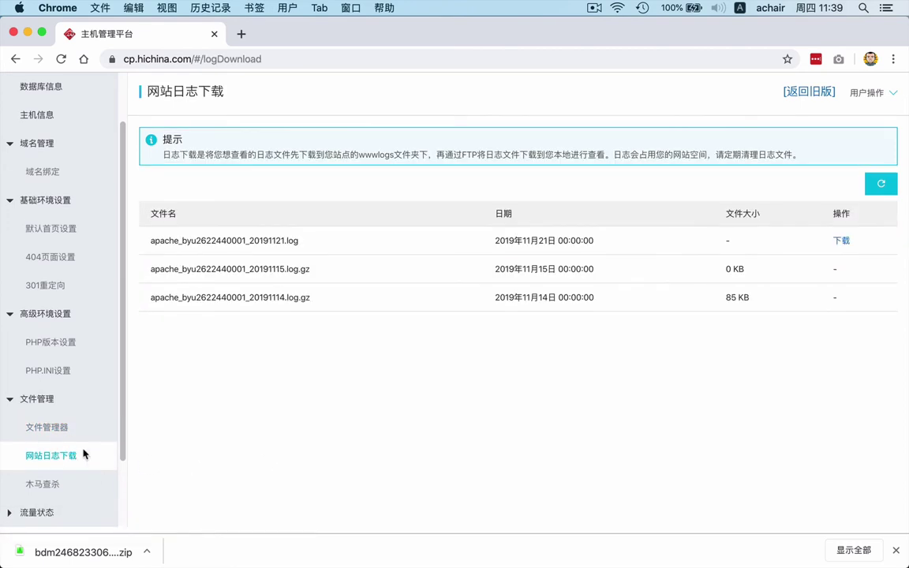
click(30, 488)
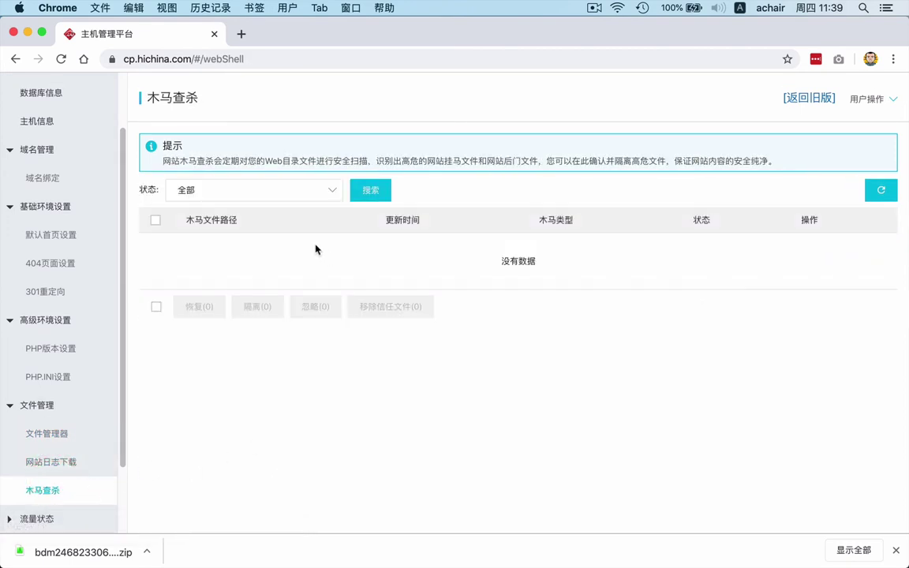
scroll(54, 442, down, 3)
click(55, 432)
click(62, 467)
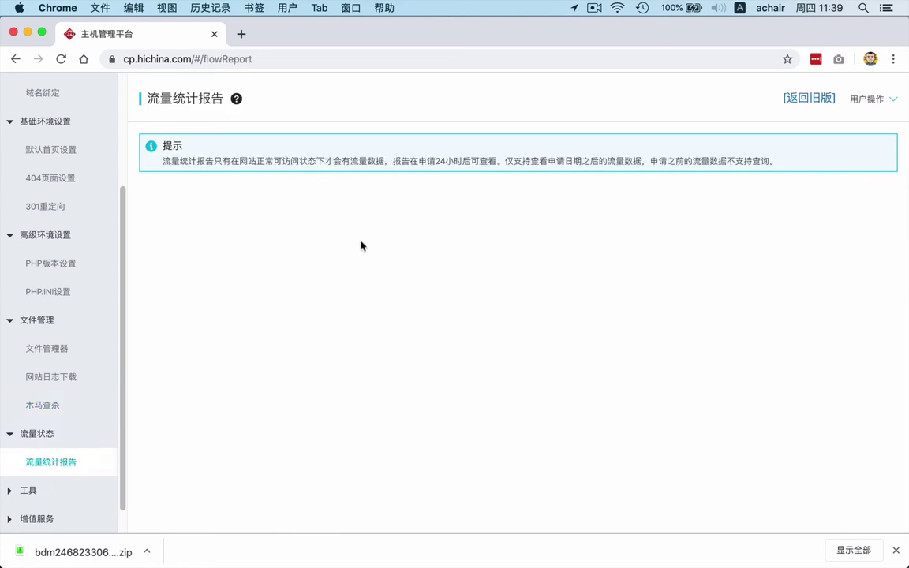
- View the database backup and restore list and the website migration page among the tools
scroll(92, 466, down, 1)
click(92, 466)
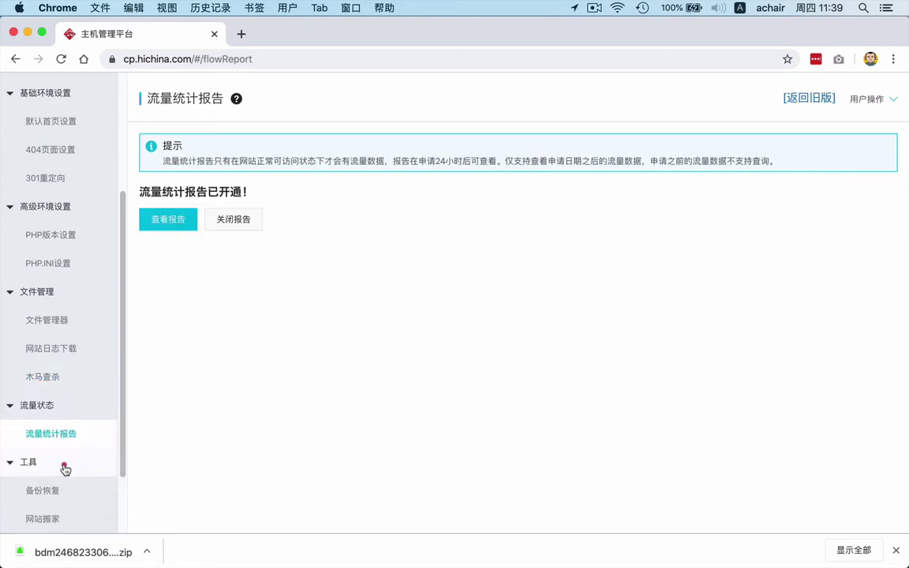
click(63, 493)
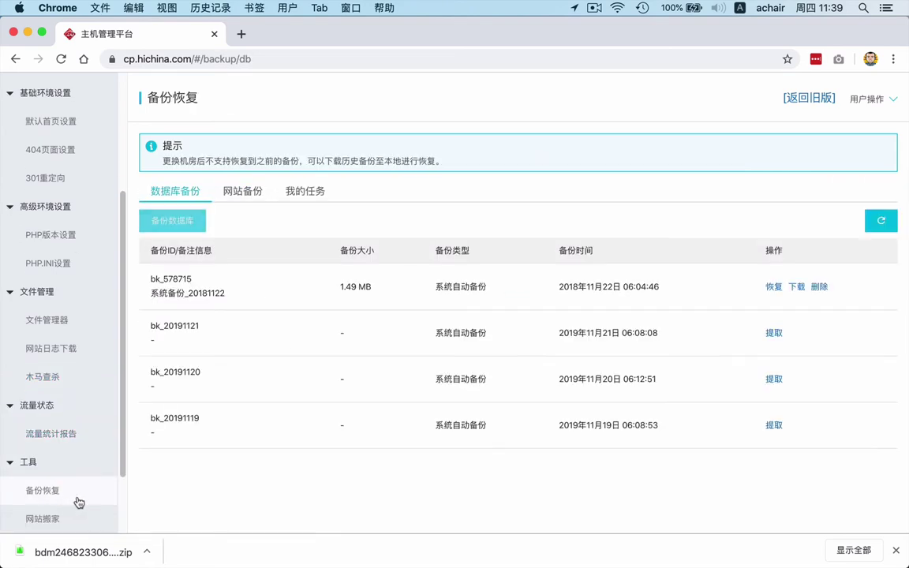
click(87, 518)
mouse_move(210, 101)
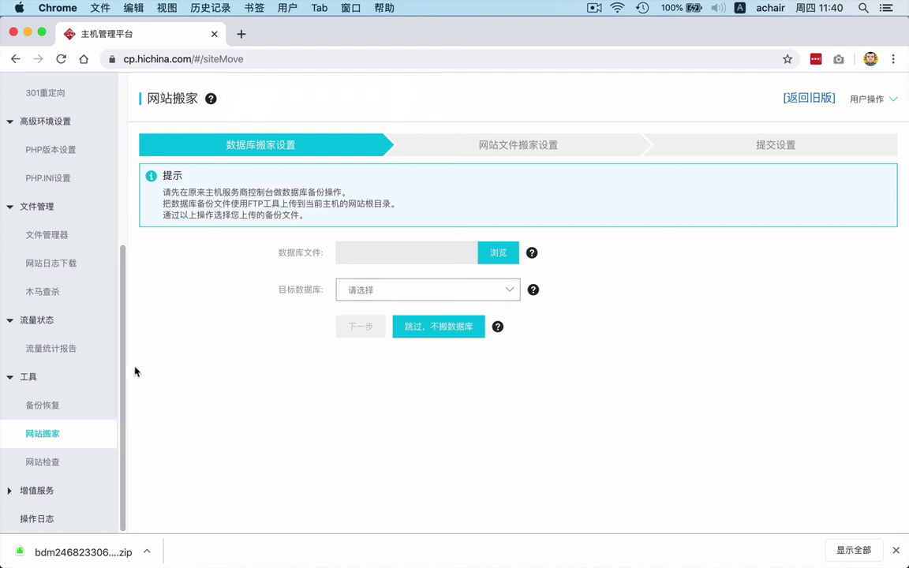
- Run the website check and view its results table
click(50, 462)
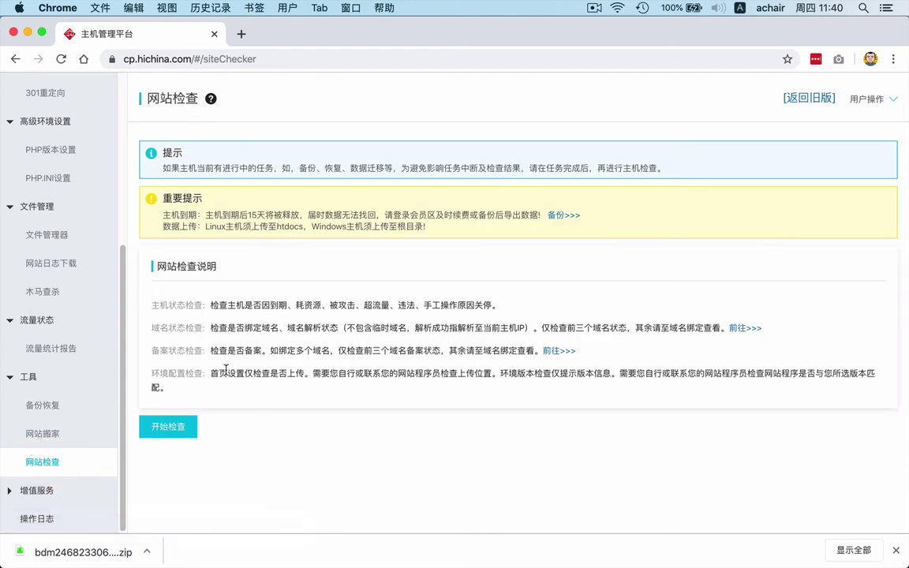
scroll(150, 469, down, 1)
click(166, 426)
scroll(361, 446, down, 1)
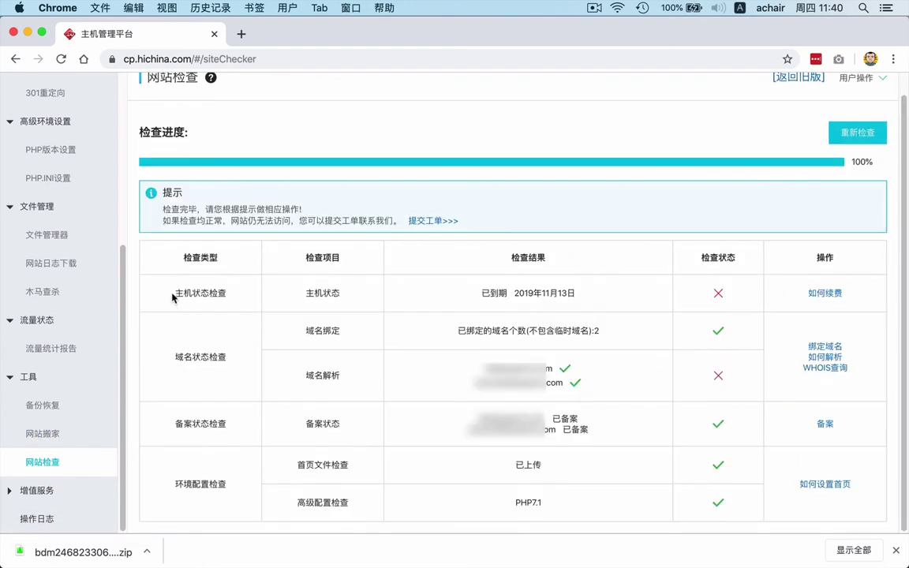
- Examine the website check results for host status, domain binding and resolution, filing status, home page file and advanced configuration
drag(173, 293, 253, 302)
drag(479, 293, 582, 298)
drag(456, 331, 594, 338)
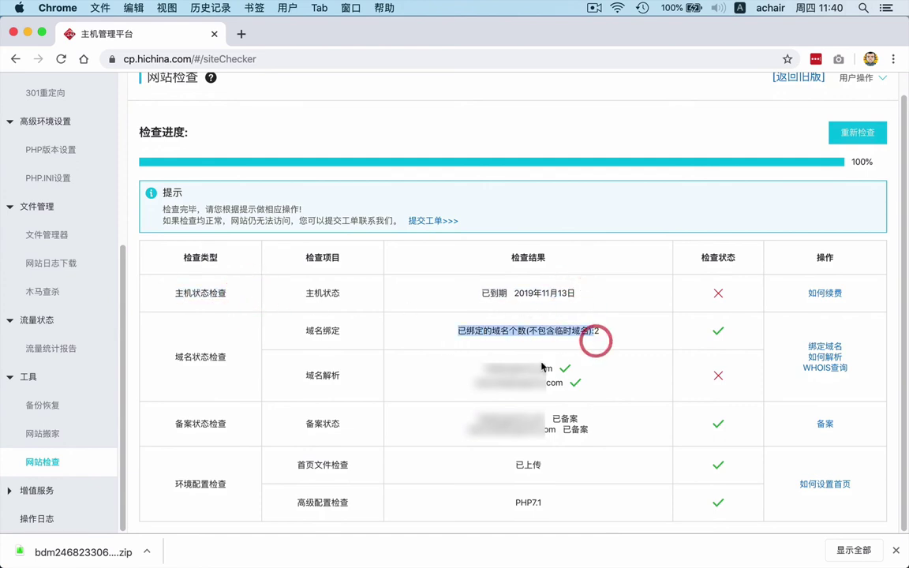
drag(468, 367, 609, 371)
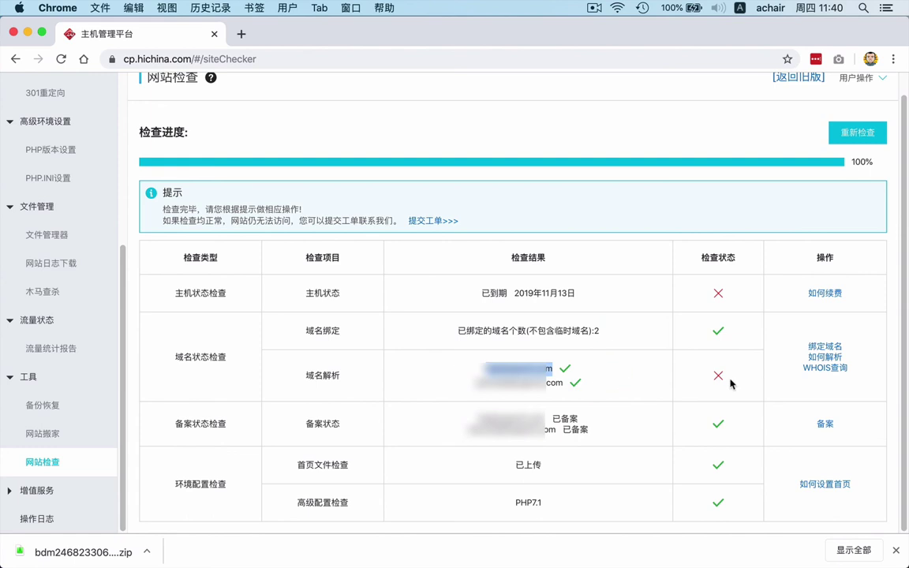
drag(471, 416, 584, 427)
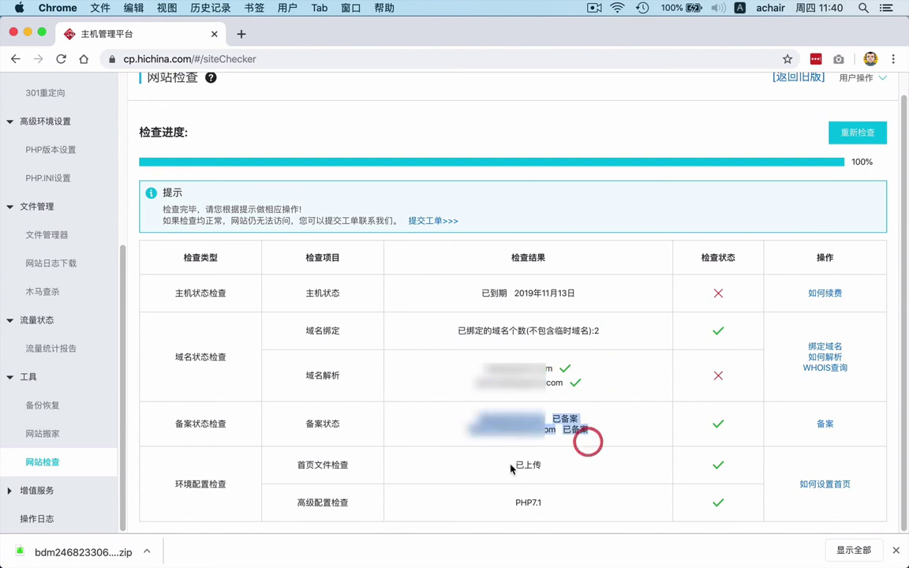
drag(514, 461, 570, 471)
scroll(582, 469, down, 1)
drag(511, 494, 605, 505)
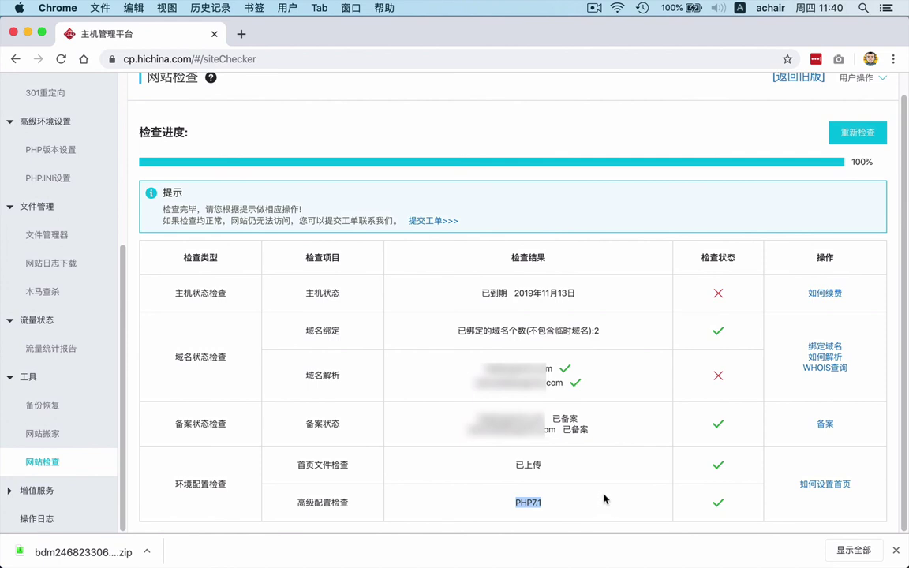
- View the operation log page, and open the site root directory in the file manager
click(26, 518)
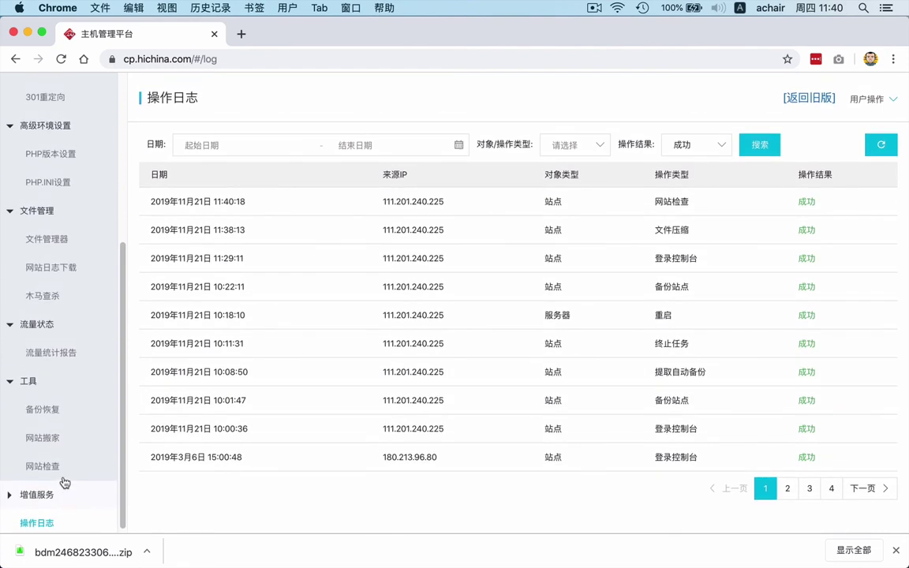
scroll(64, 483, up, 6)
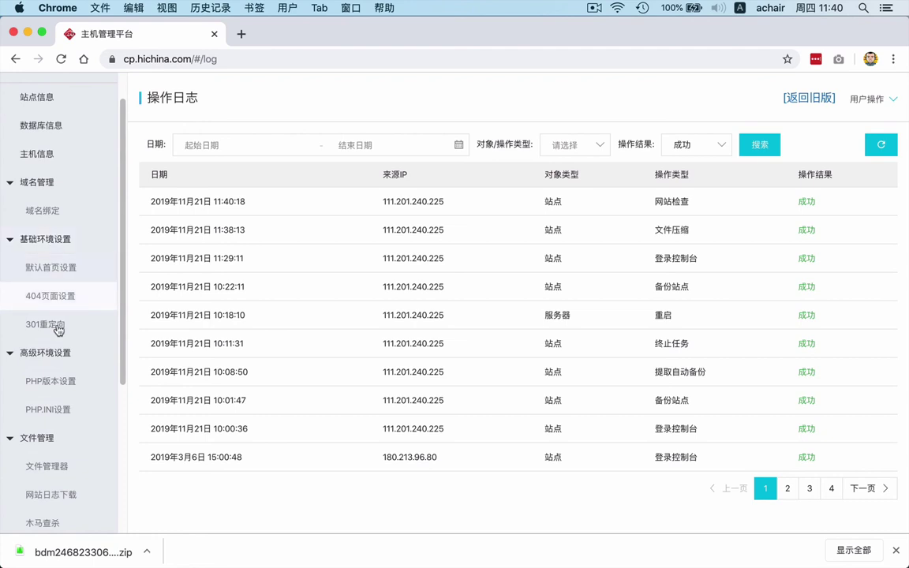
click(49, 462)
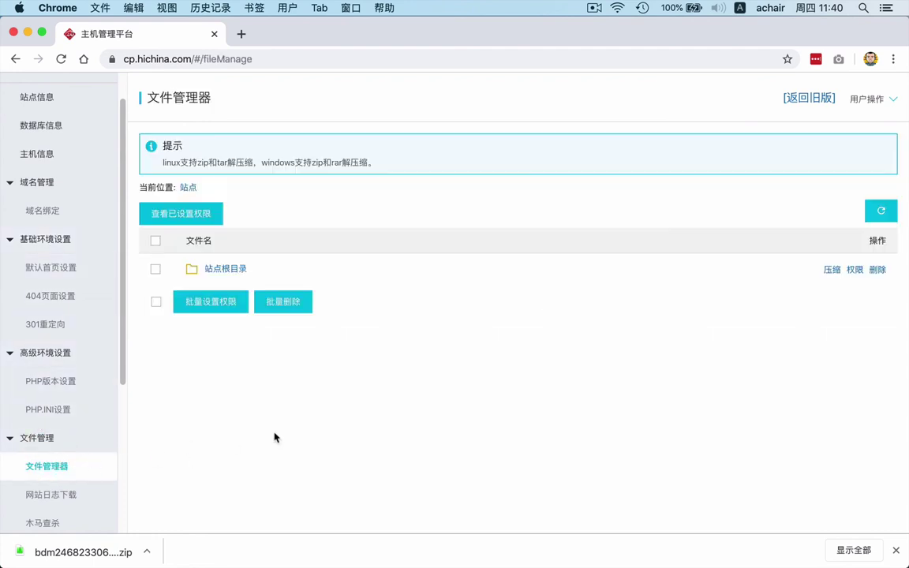
click(223, 269)
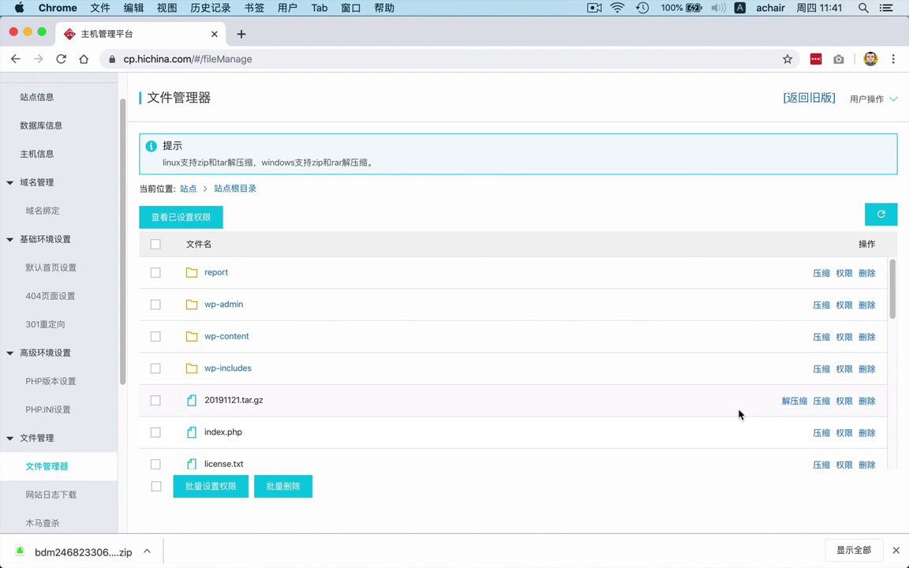
- Try the decompression settings for 20191121.tar.gz with / as the destination directory, and cancel without extracting
click(793, 402)
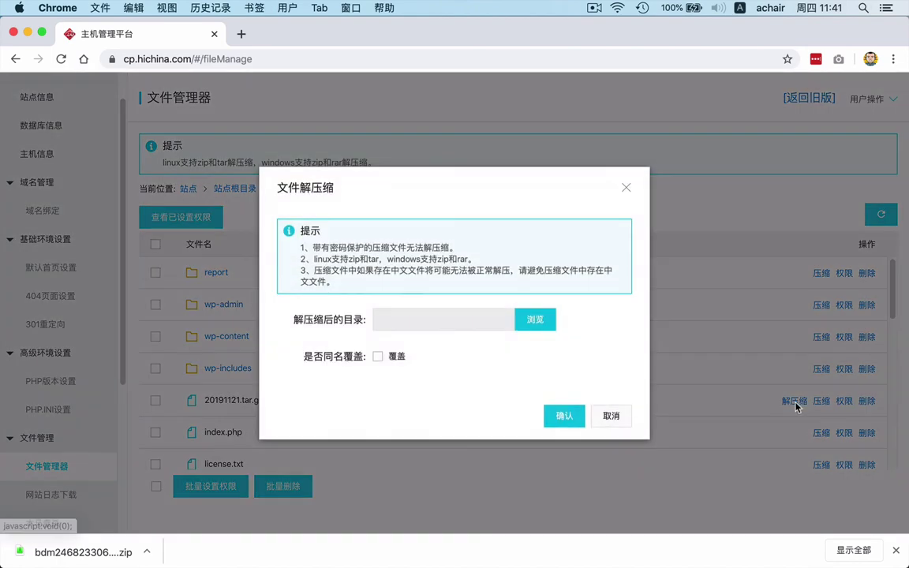
click(443, 327)
click(313, 204)
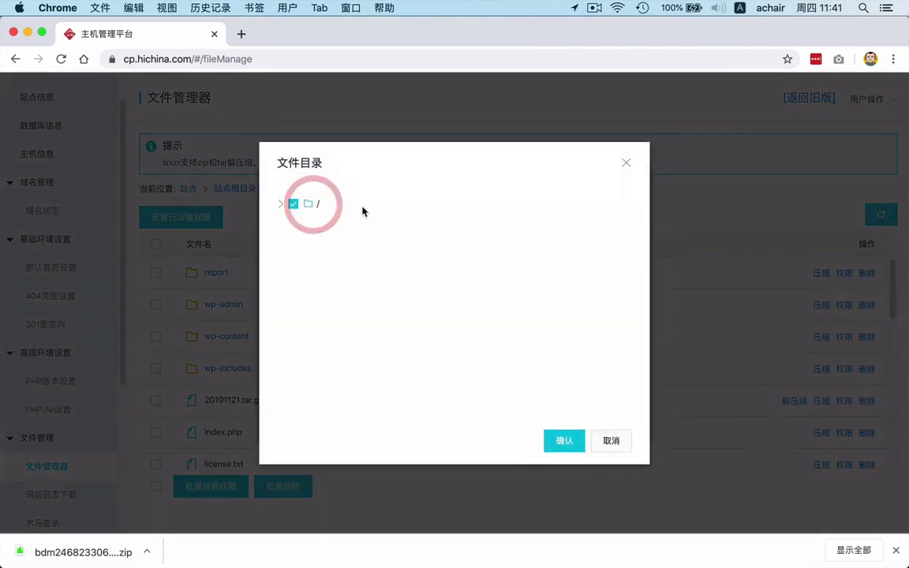
click(562, 439)
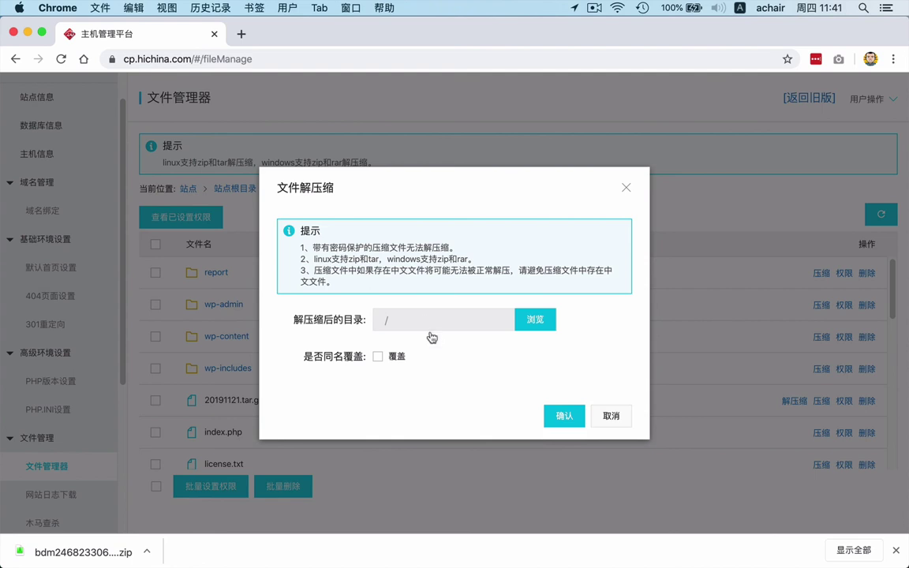
click(616, 418)
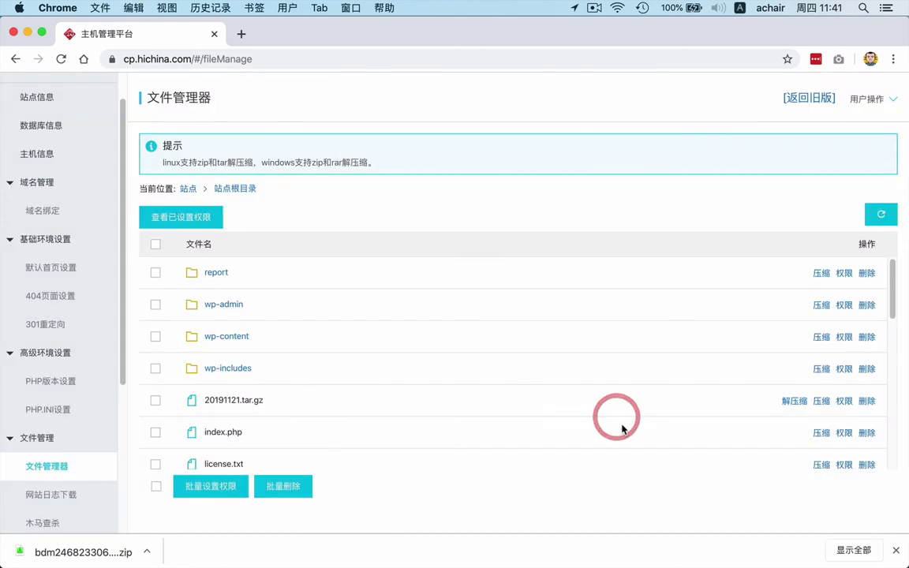
click(630, 491)
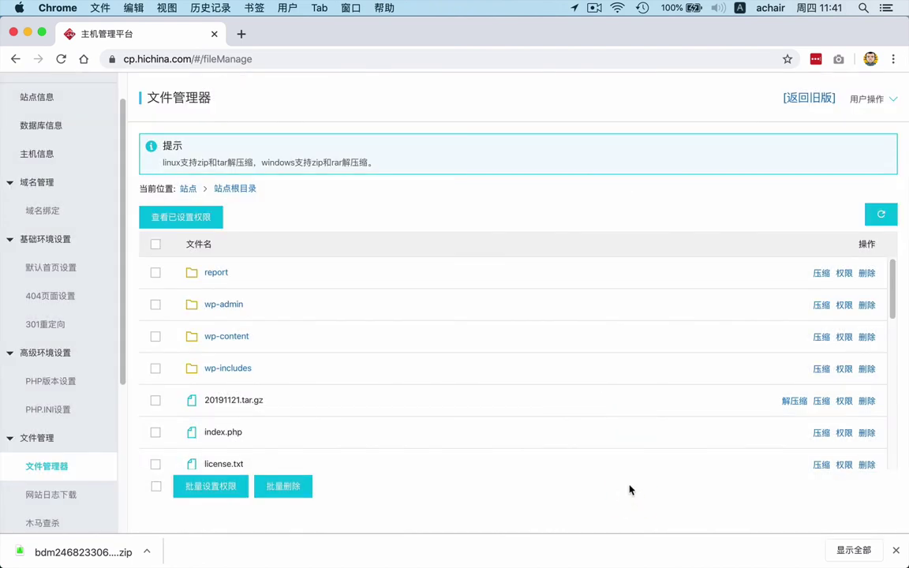